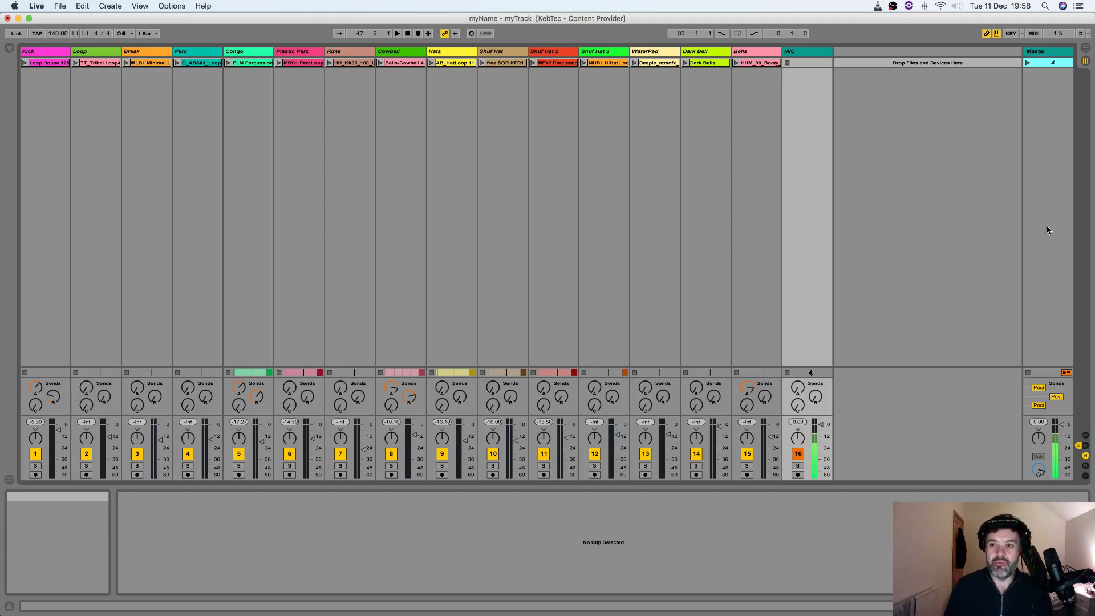
Step: Stop every playing clip in the myTrack session with the Master track's Stop All Clips button
click(1029, 374)
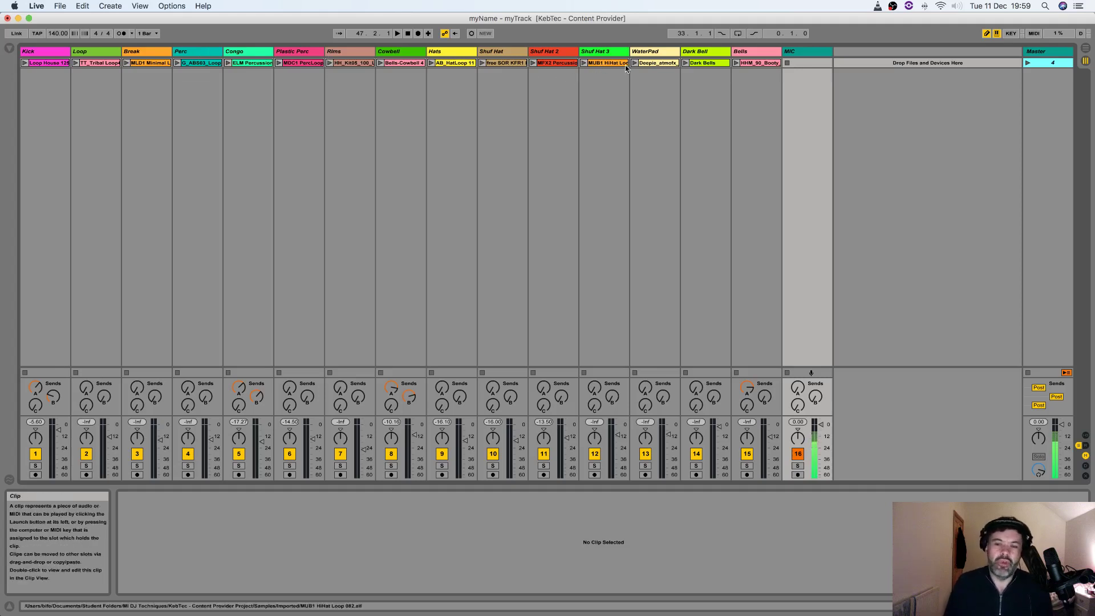
Step: Delete the Dark Bell track
click(705, 64)
right_click(702, 51)
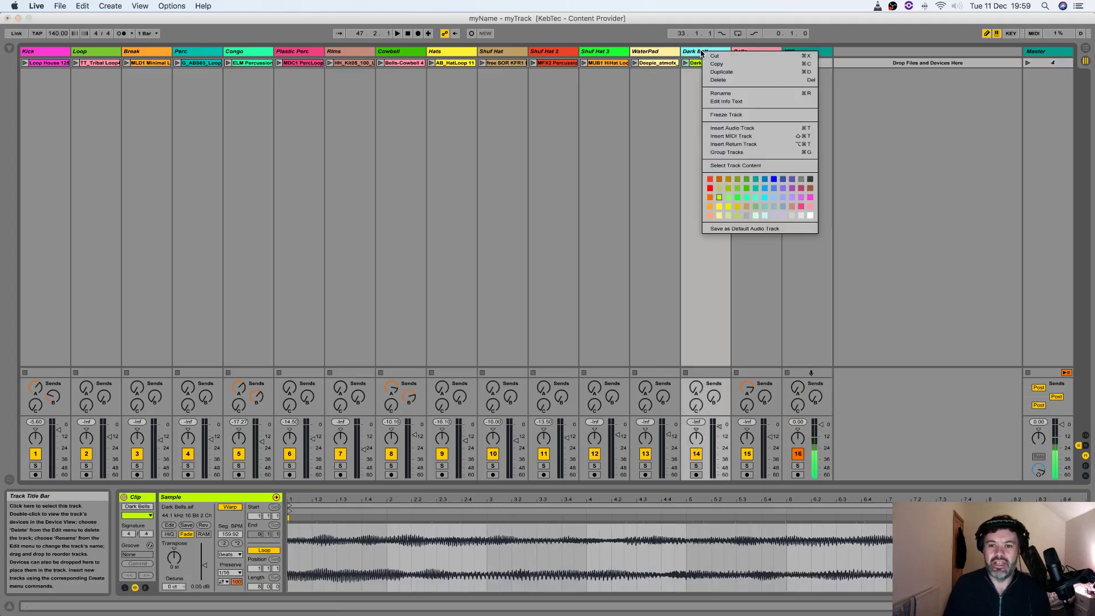
click(717, 80)
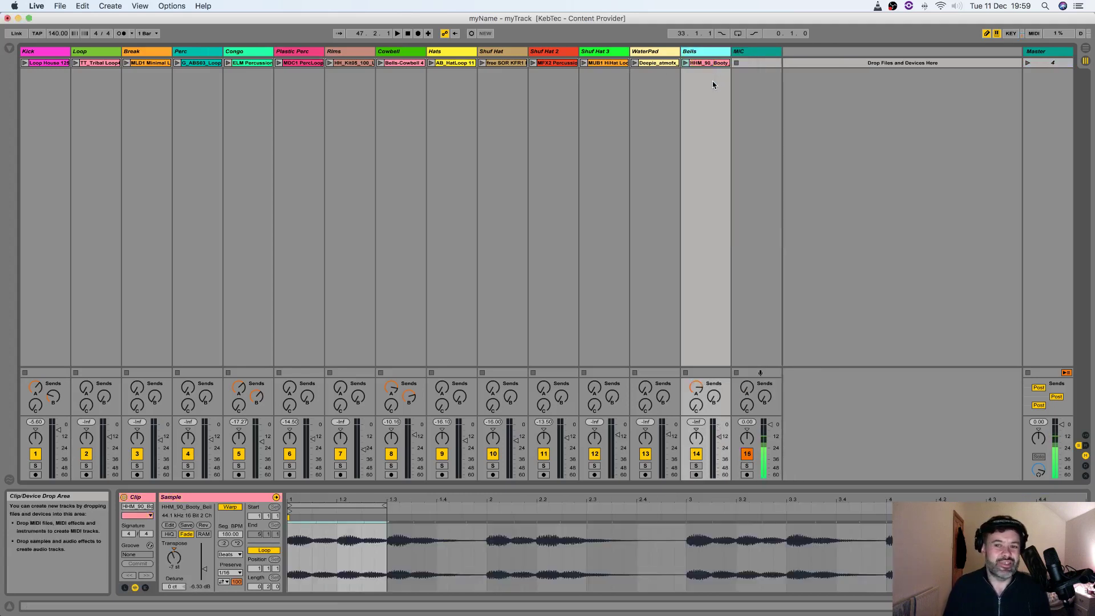
Step: Launch the WaterPad and Hats loops together and select scene 4
click(635, 65)
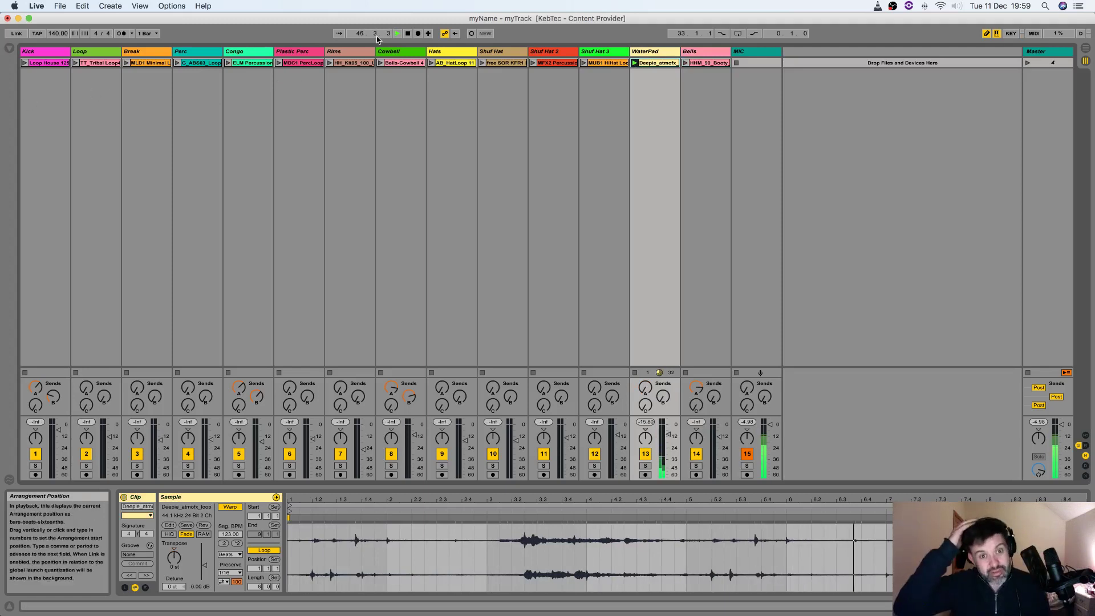
click(434, 63)
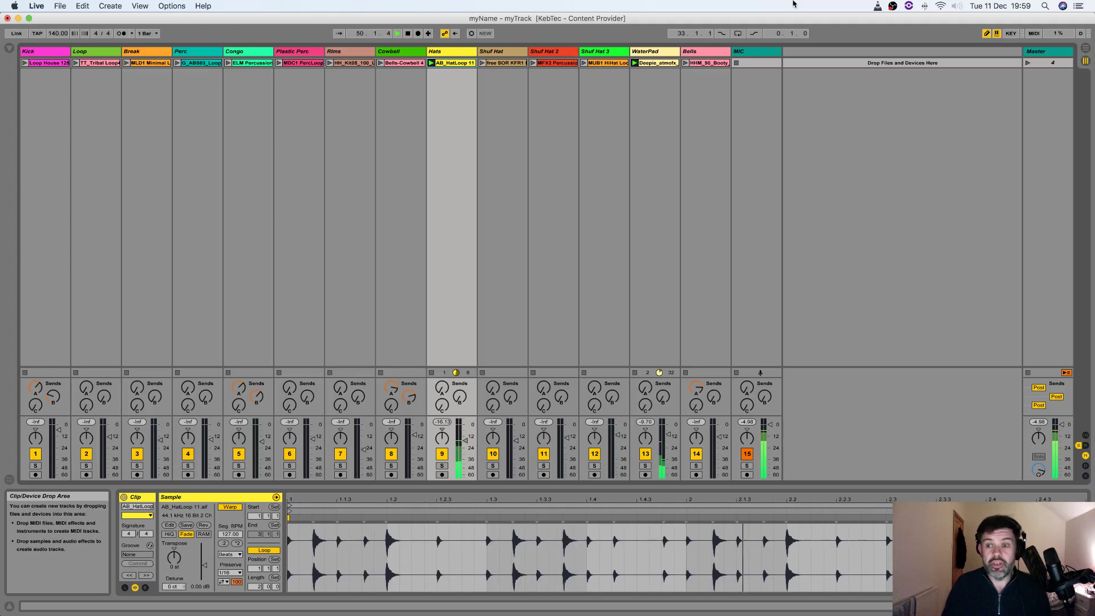
click(1053, 63)
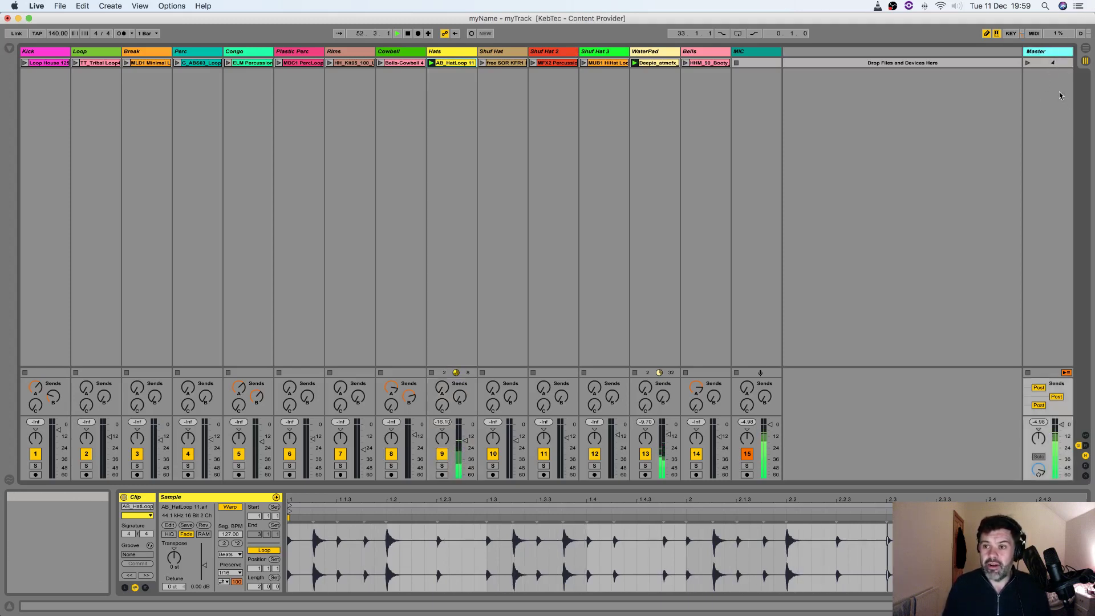
Step: Capture the playing WaterPad and Hats clips as scene Intro, then launch the Cowbell loop
right_click(1039, 80)
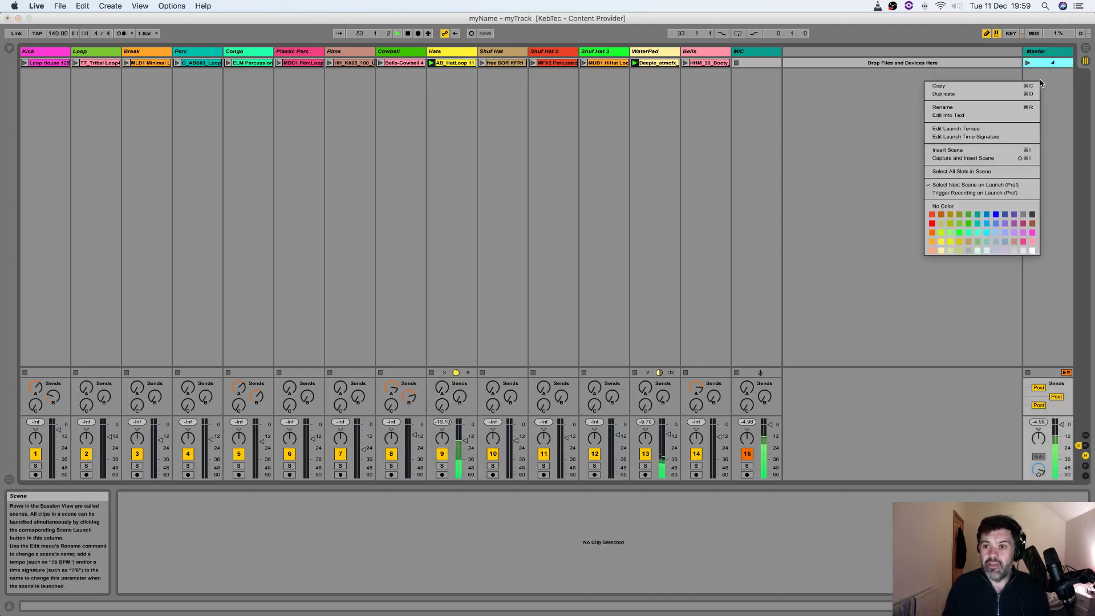
click(1010, 159)
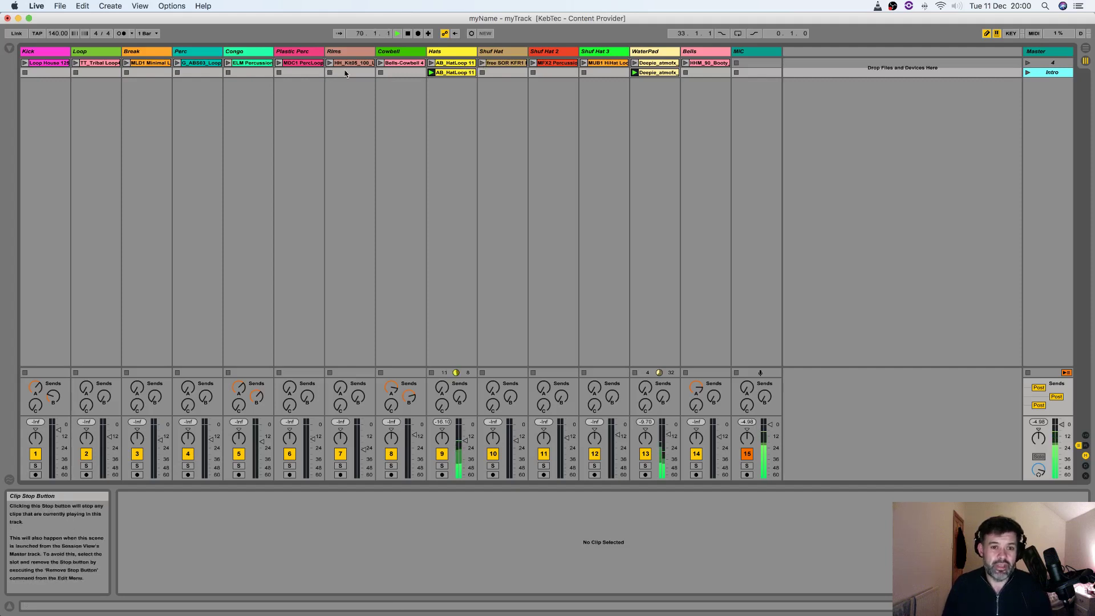
click(380, 62)
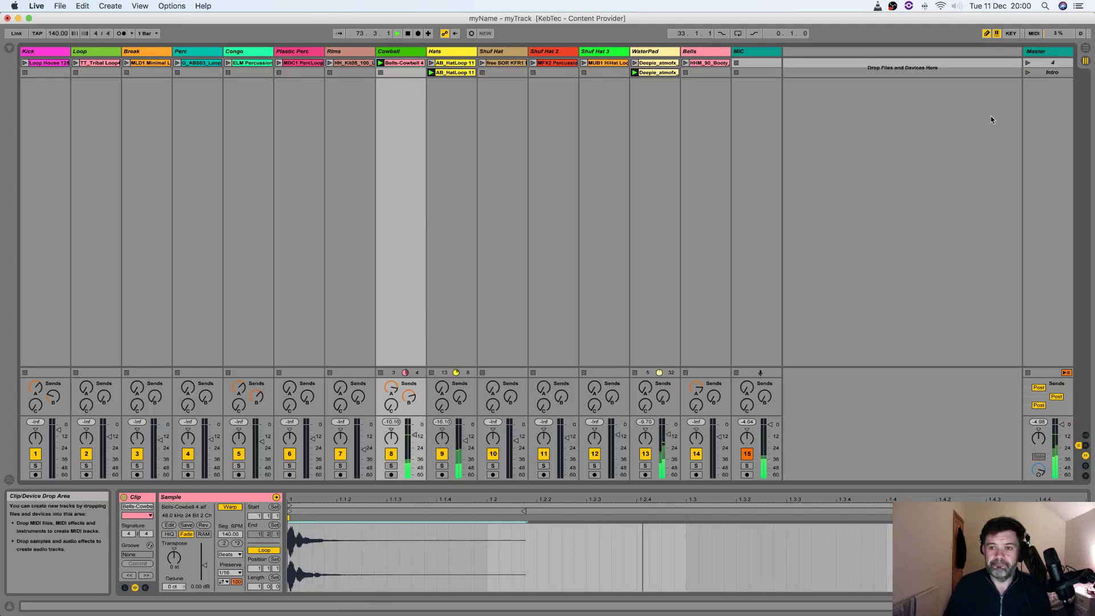
click(1048, 73)
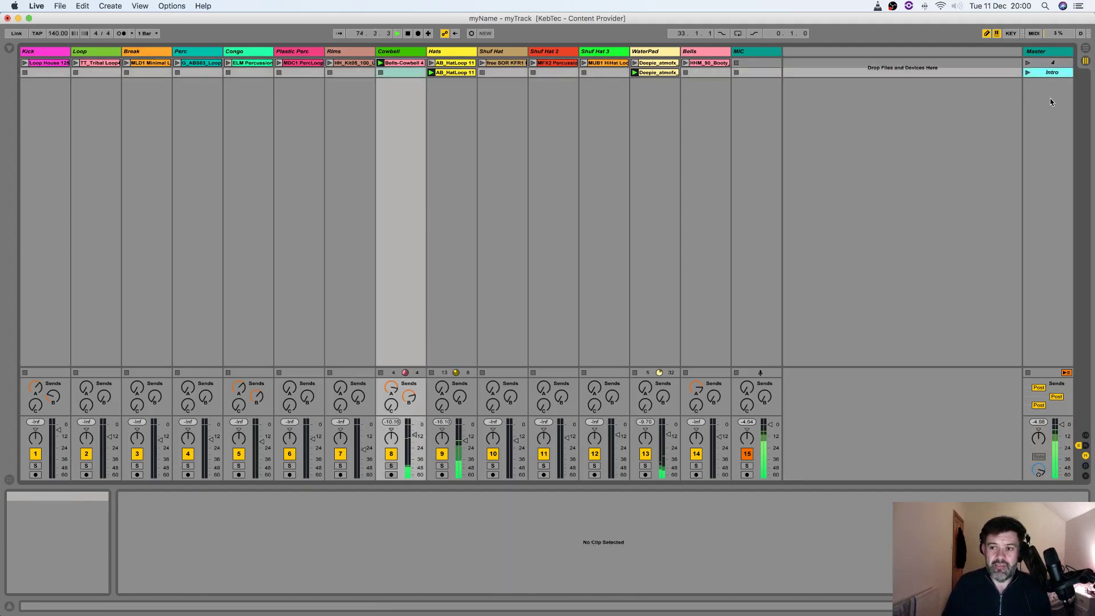
Step: Capture Cowbell, Hats and WaterPad as scene Intro1, then launch the Shuf Hat loop
right_click(1046, 87)
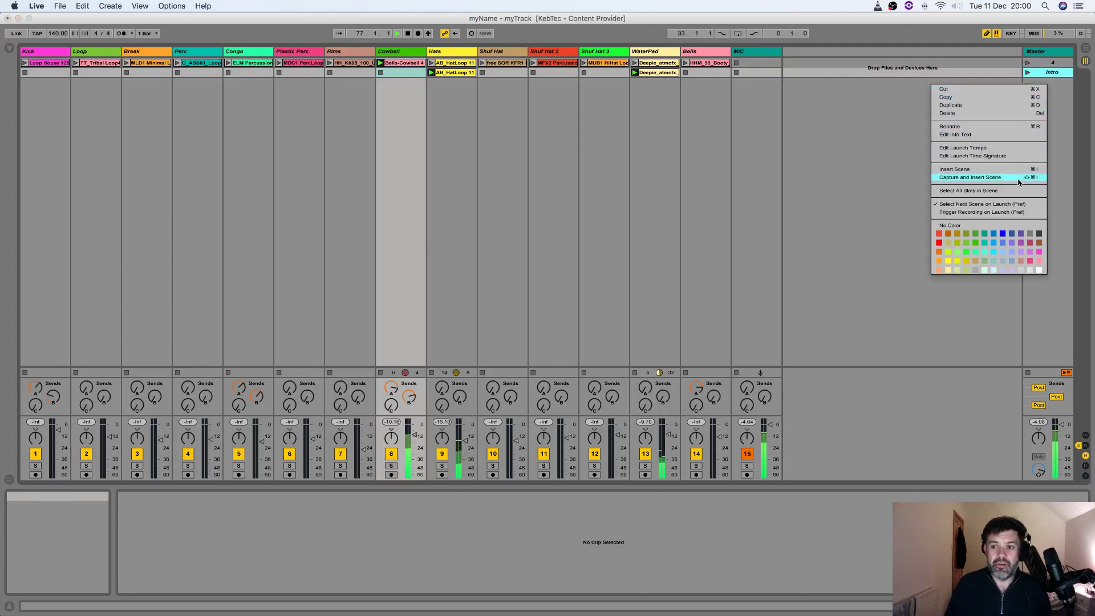
click(1062, 108)
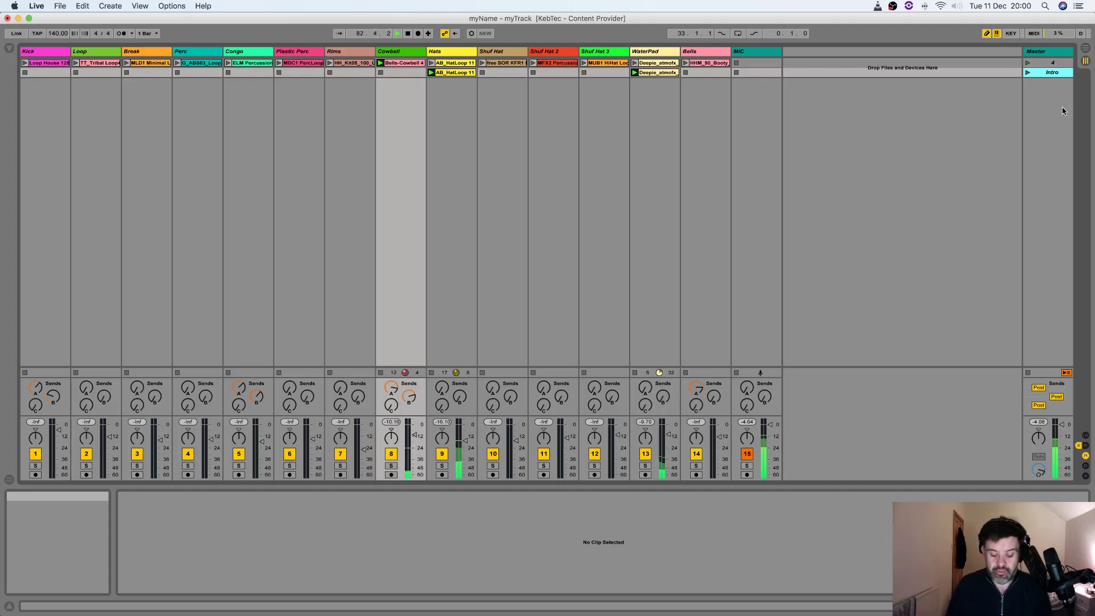
key(super+shift+i)
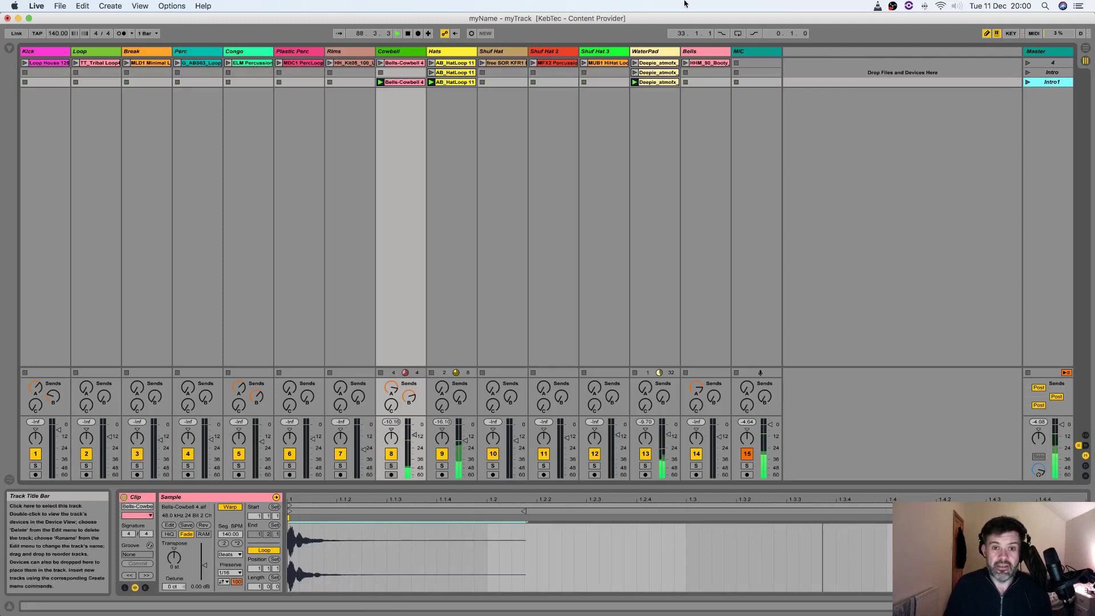
click(481, 63)
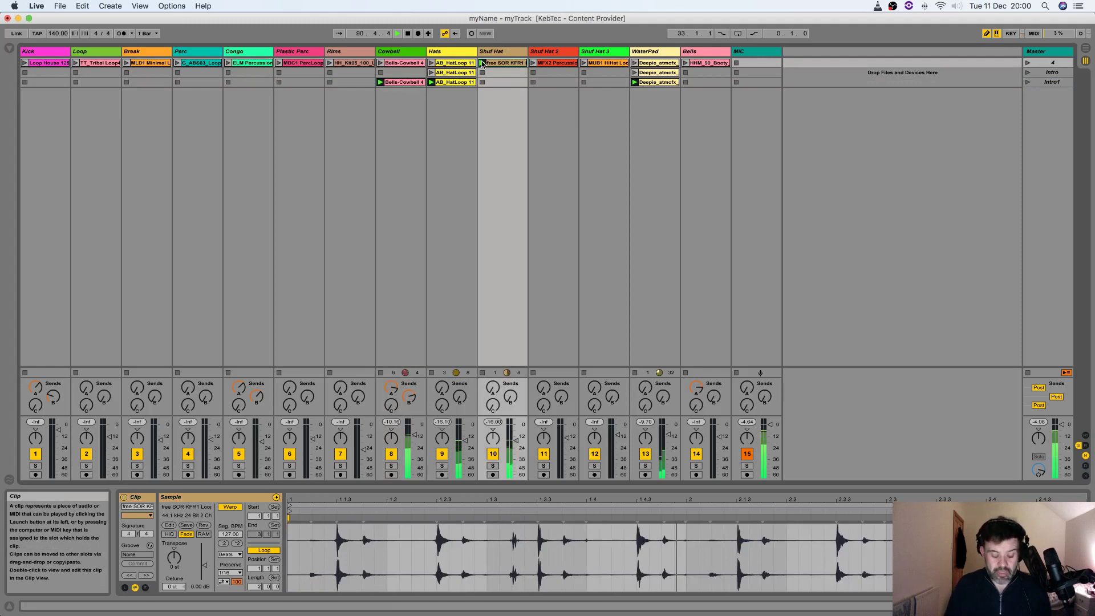
Step: Capture the four playing loops as scene 5, move it below Intro1, and launch it
key(super+shift+i)
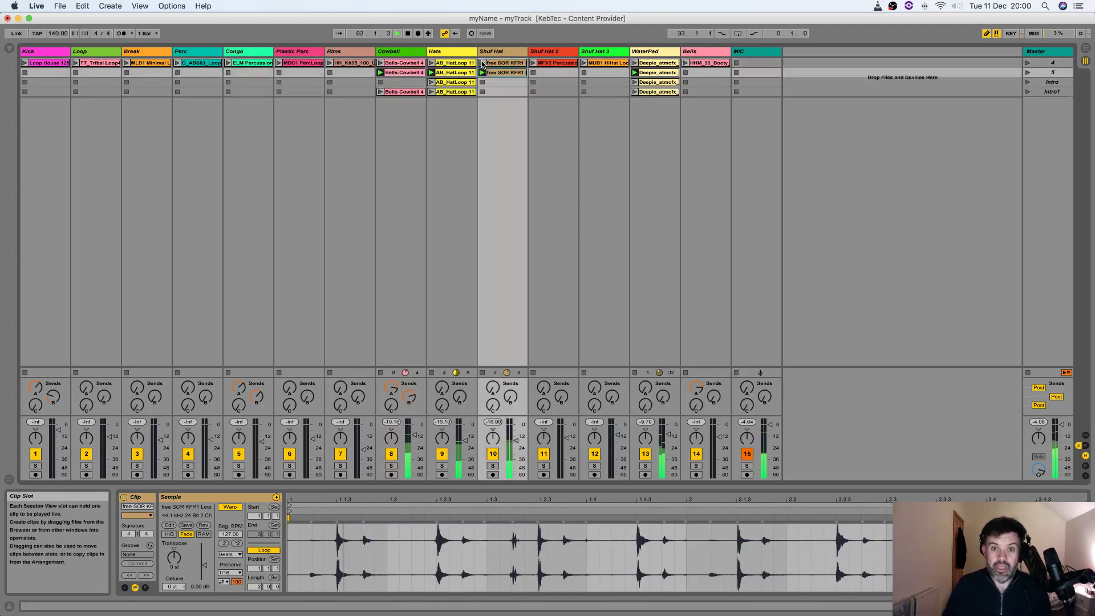
mouse_move(1052, 79)
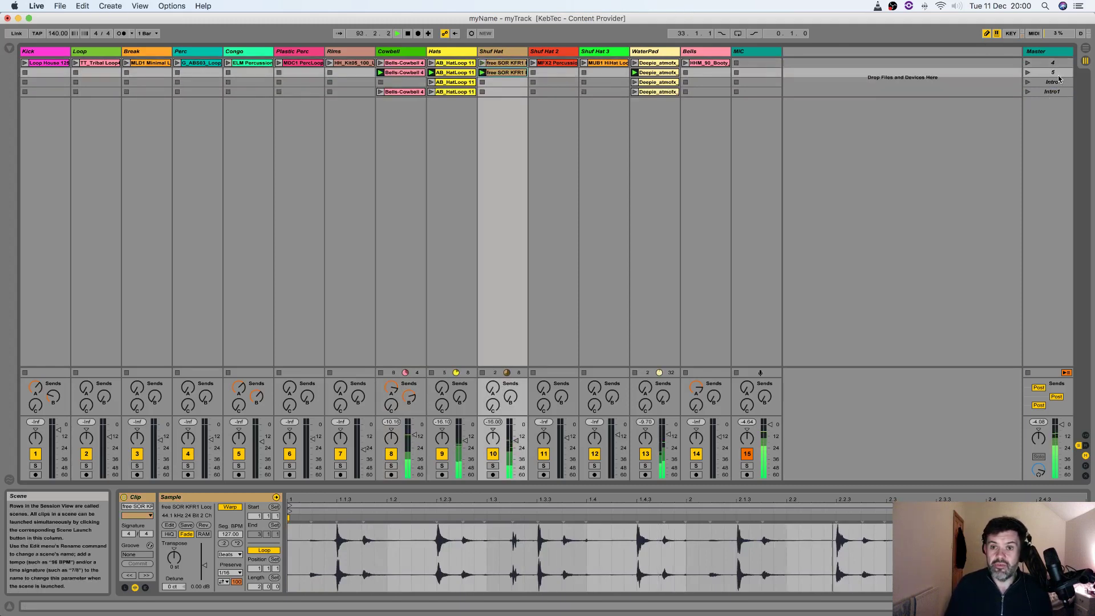
drag(1052, 74, 1048, 102)
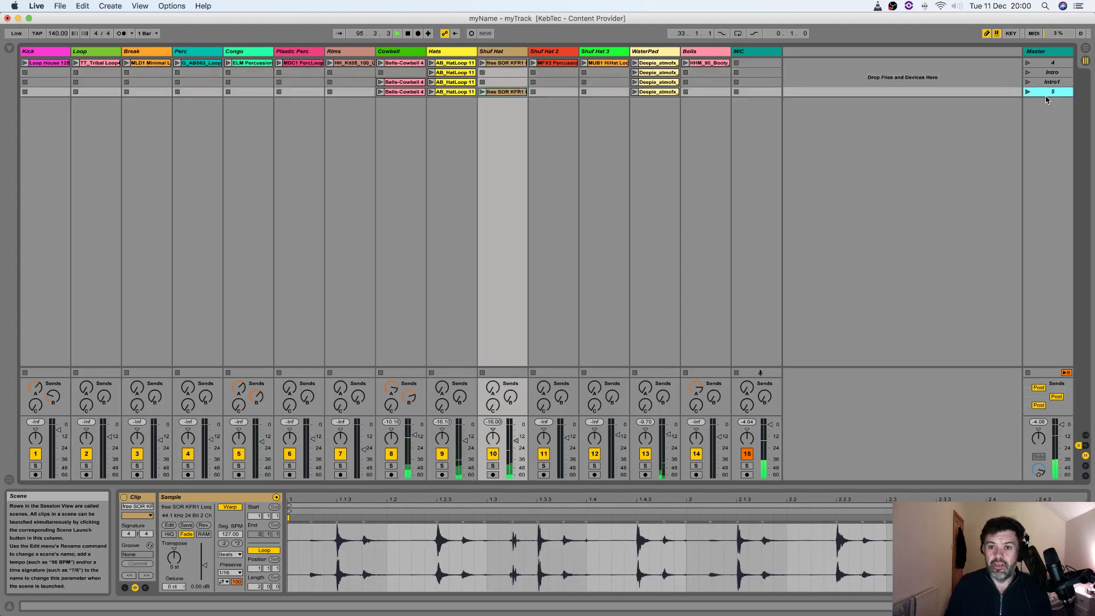
click(1026, 92)
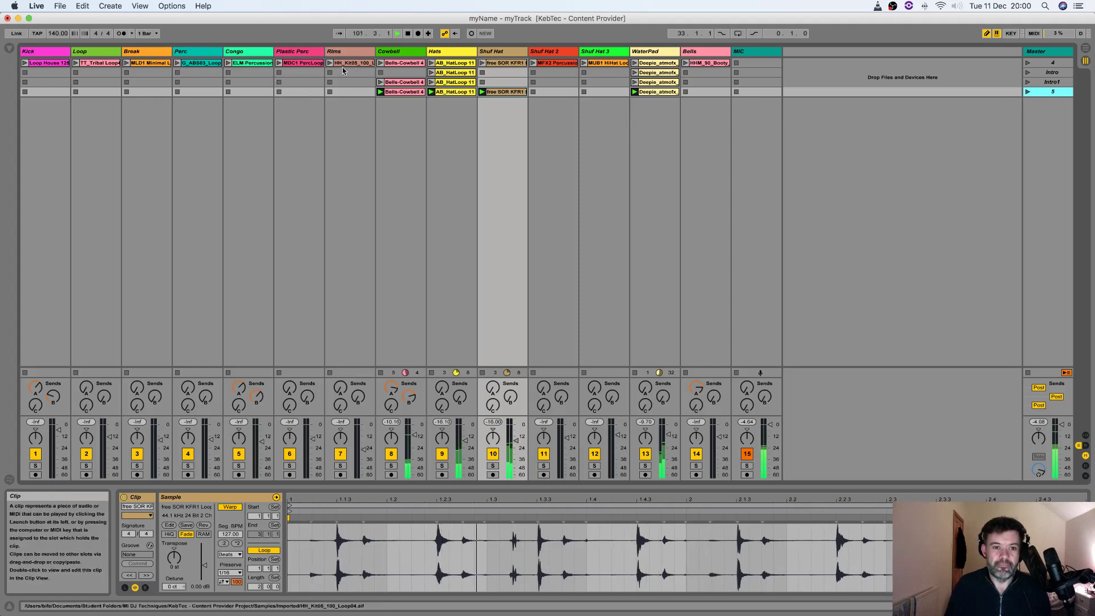
Step: Audition the Rims and Shuf Hat 2 loops, then stop them
click(329, 63)
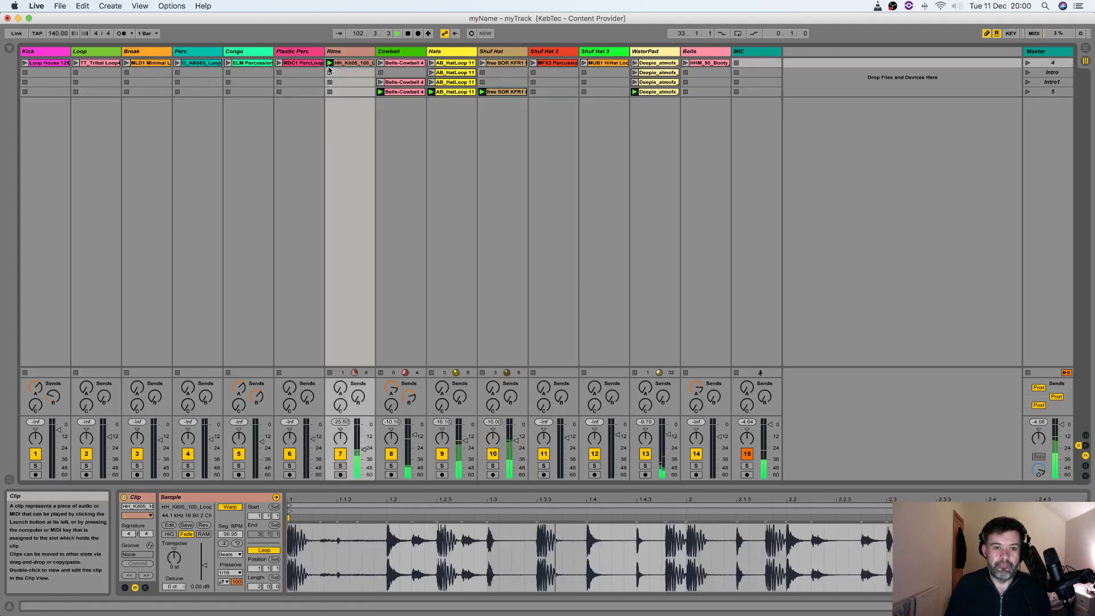
click(330, 72)
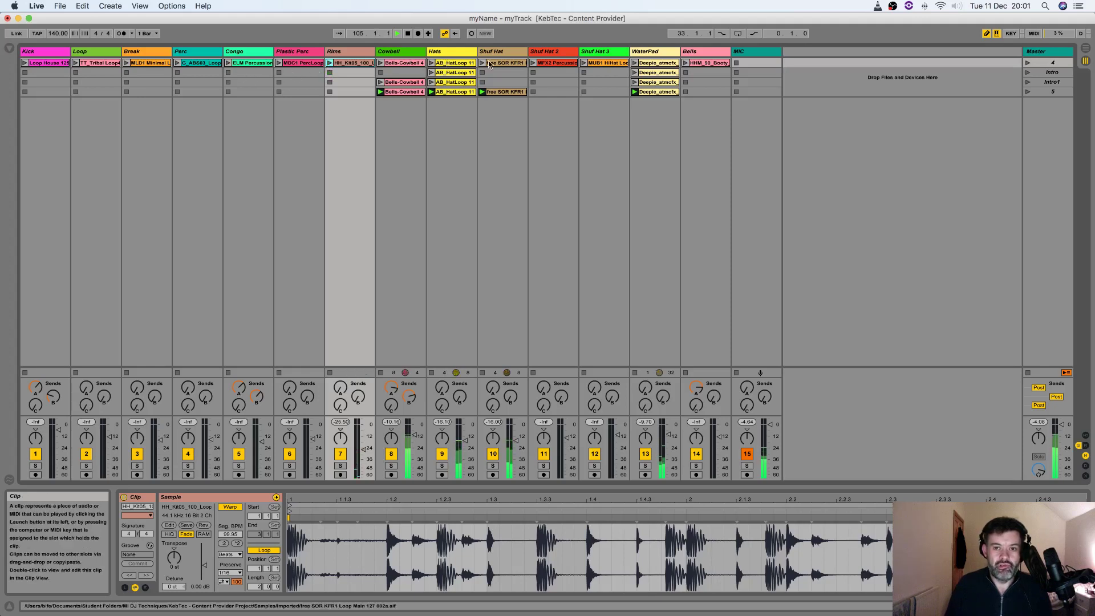
click(545, 62)
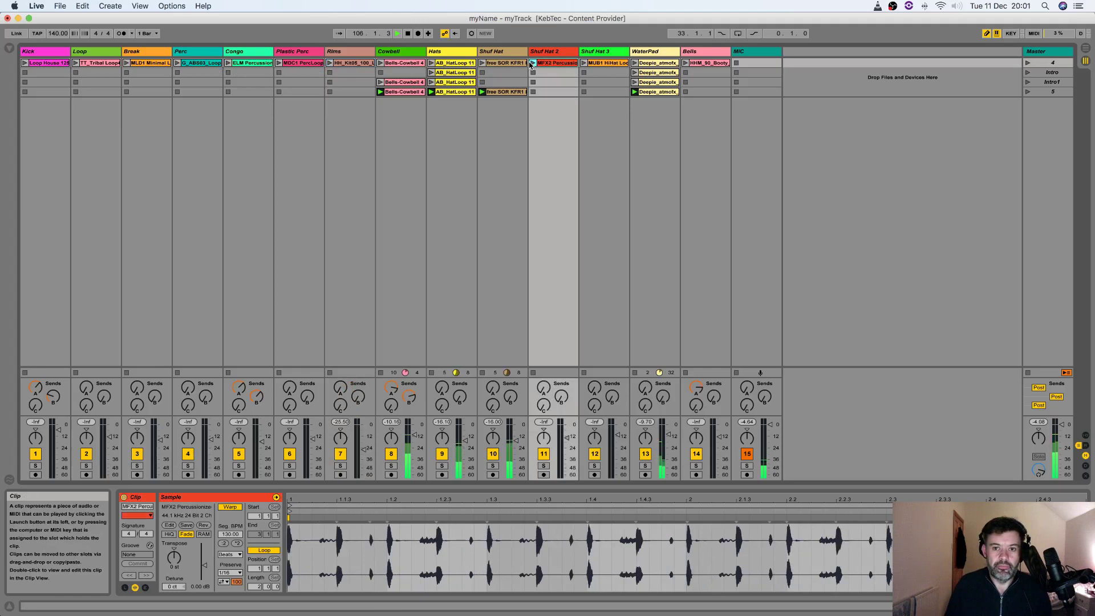
click(533, 63)
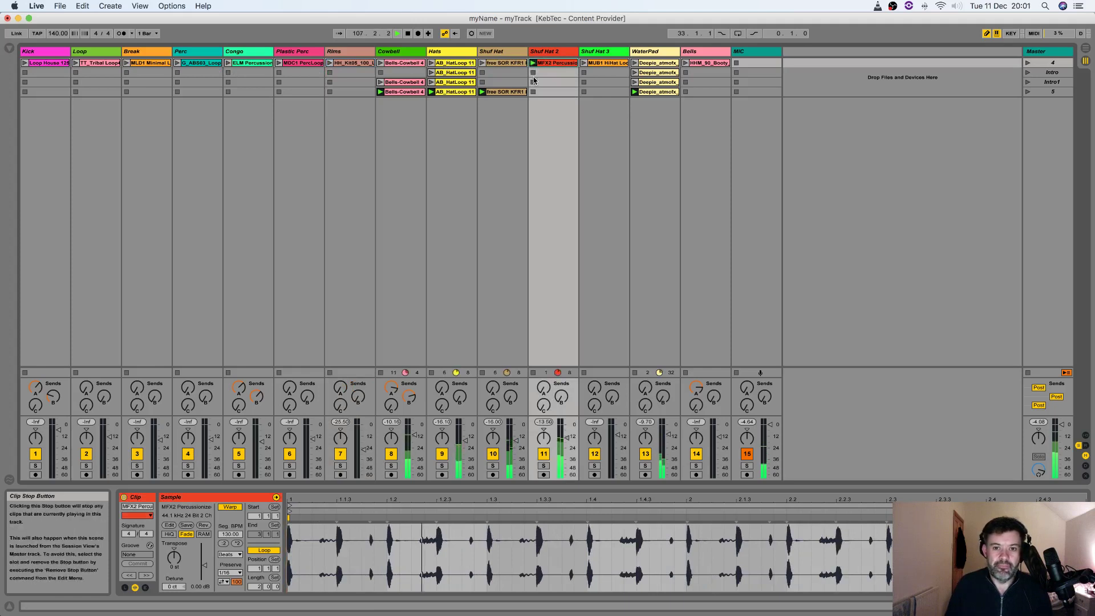
click(532, 73)
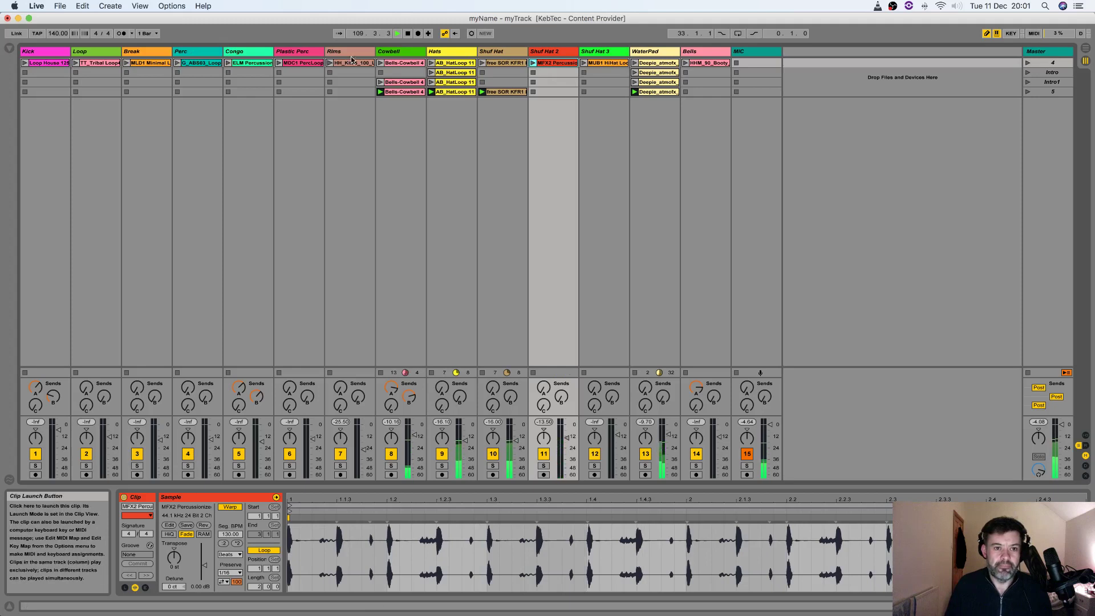
Step: Launch Plastic Perc, capture the playing clips as scene 6 below scene 5, then start Kick
click(277, 64)
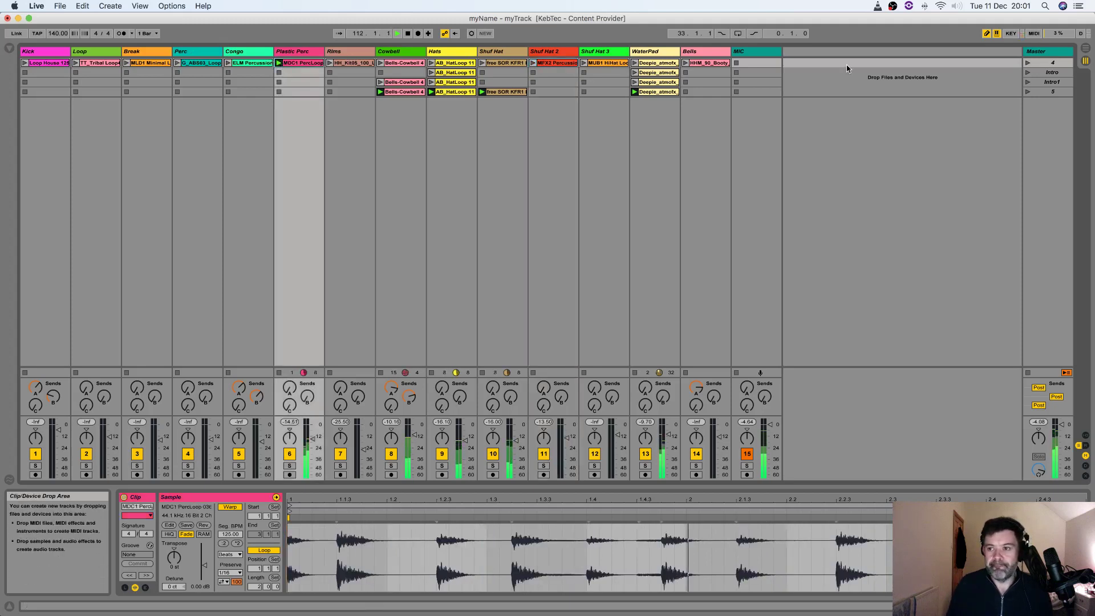
click(1056, 91)
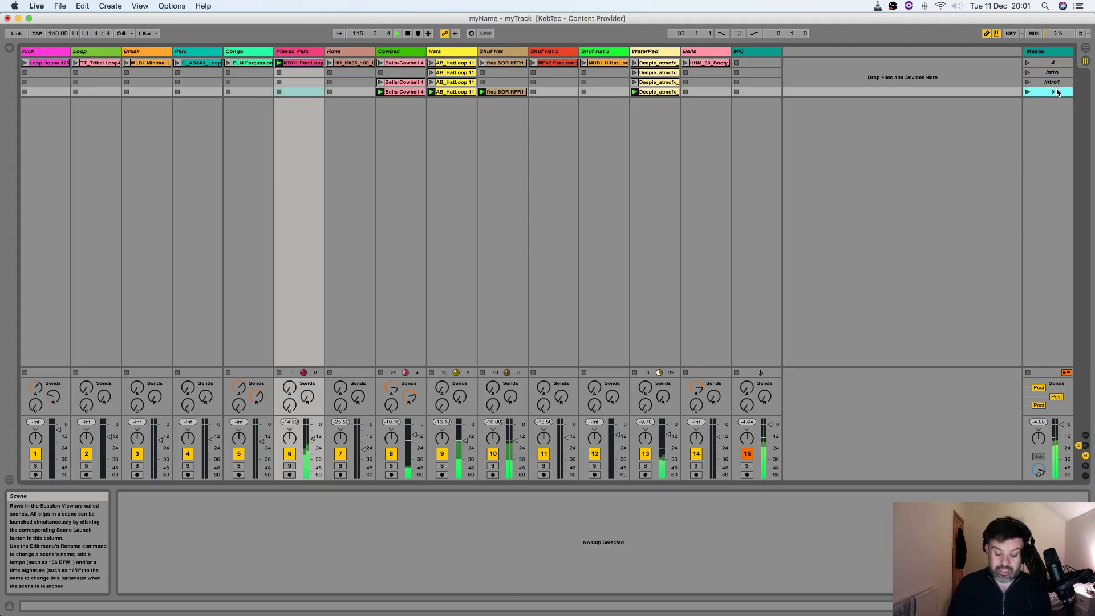
key(super+shift+i)
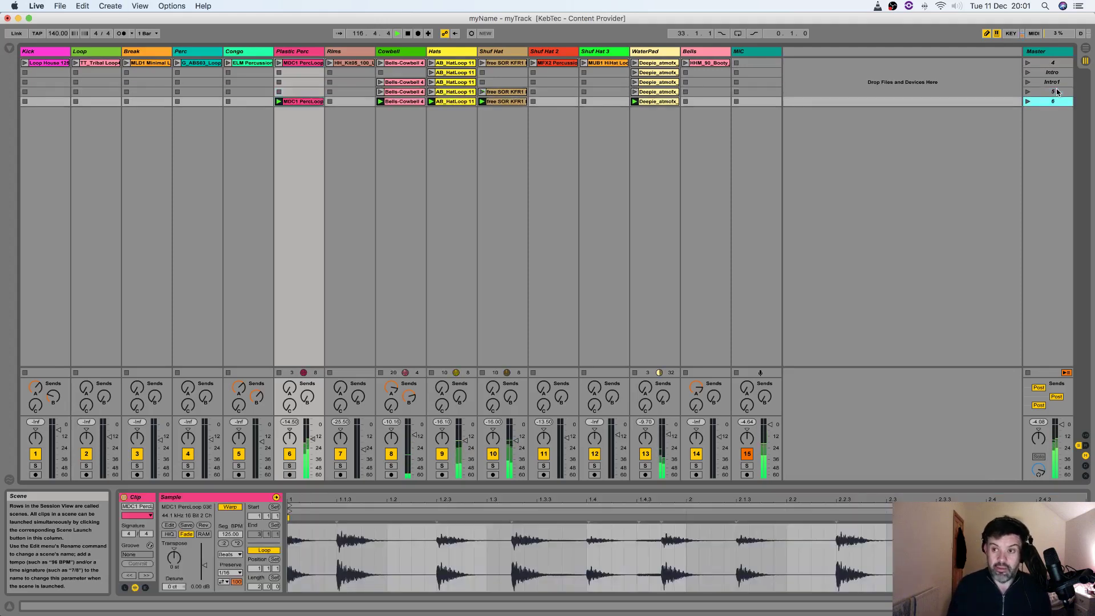
click(25, 63)
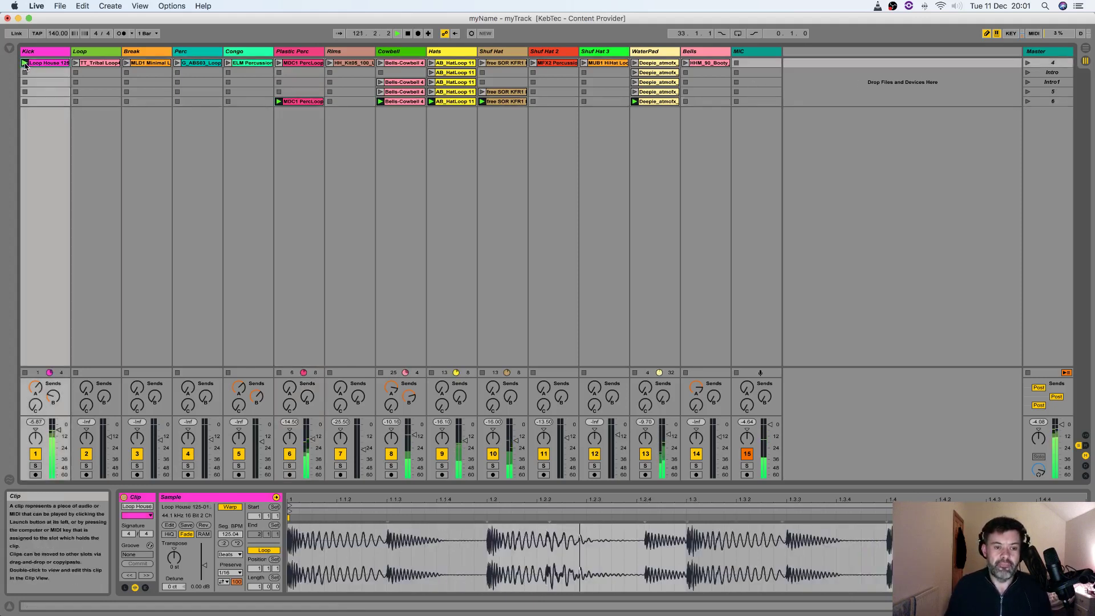
Step: Capture the Kick-added clips as scene 7 and shorten the Kick loop to end at 1.2
click(1054, 101)
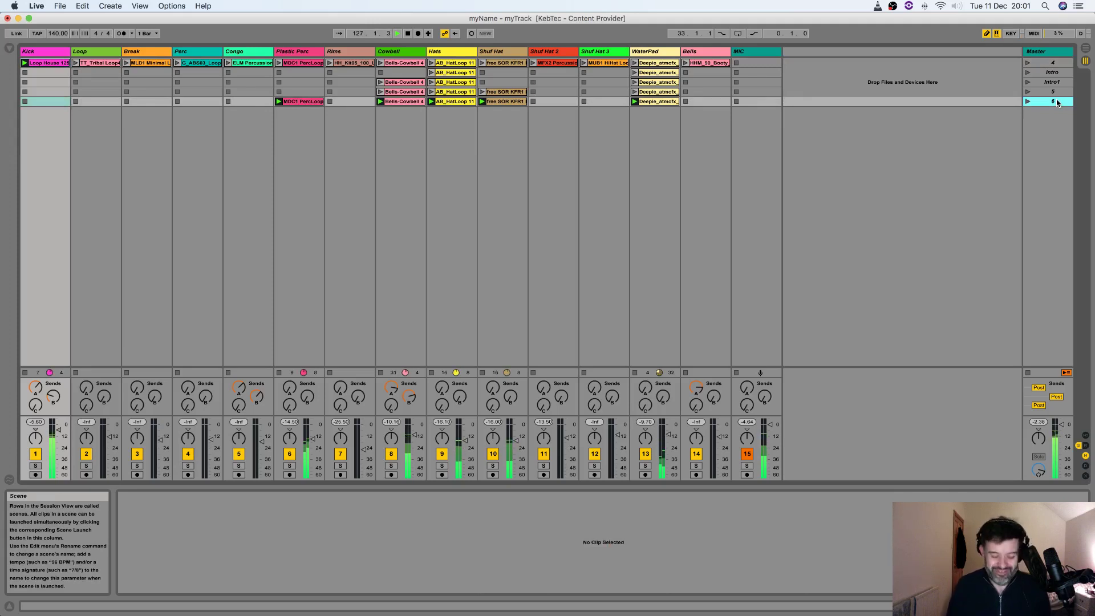
key(super+shift+i)
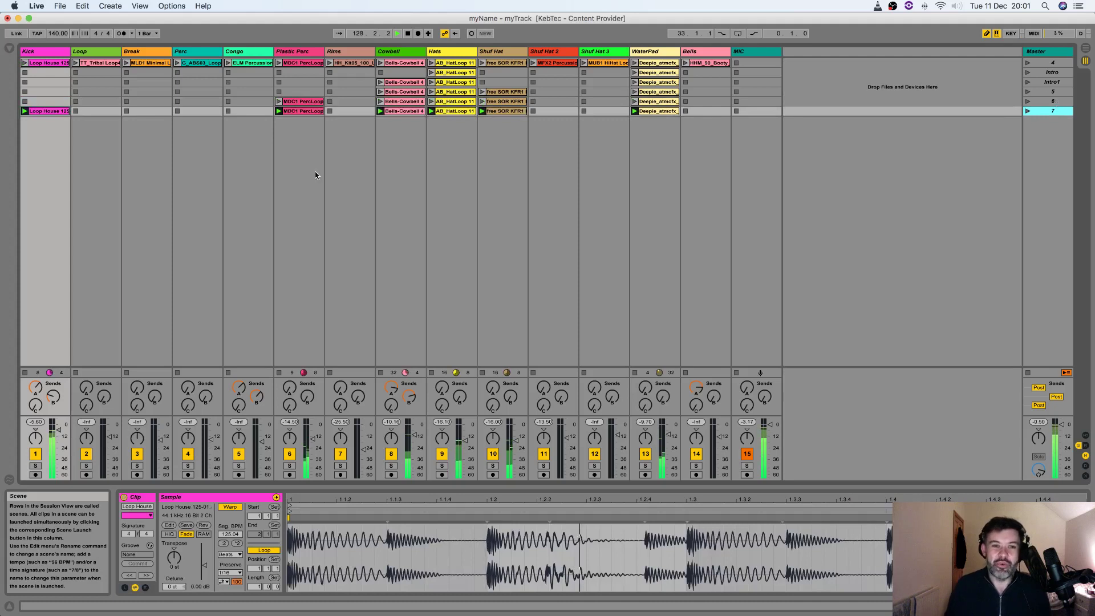
click(62, 121)
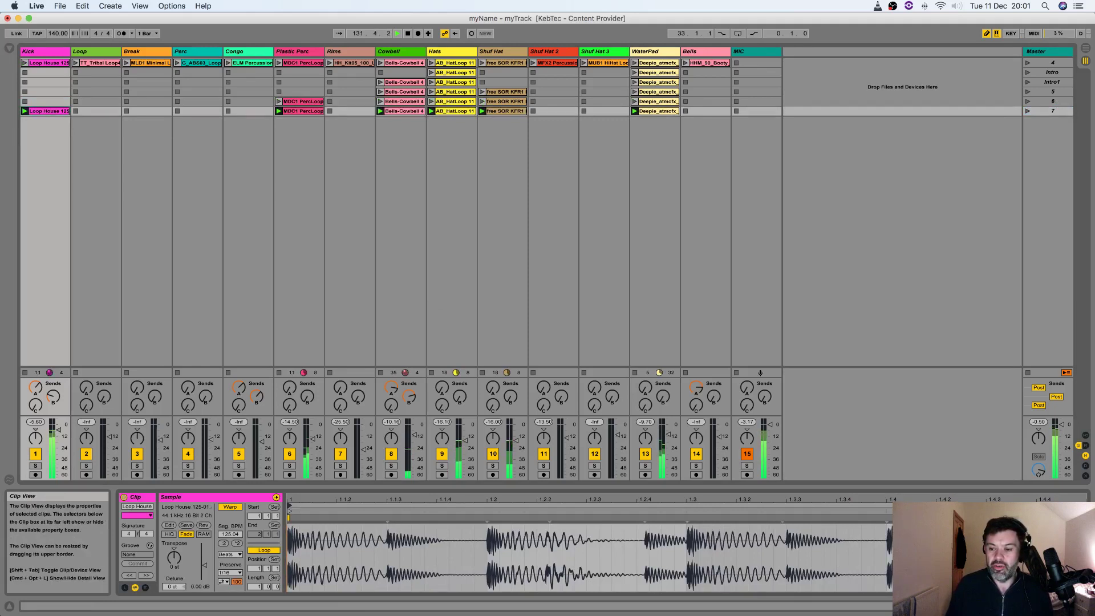
mouse_move(1086, 505)
mouse_down()
mouse_move(707, 505)
mouse_move(484, 479)
mouse_up()
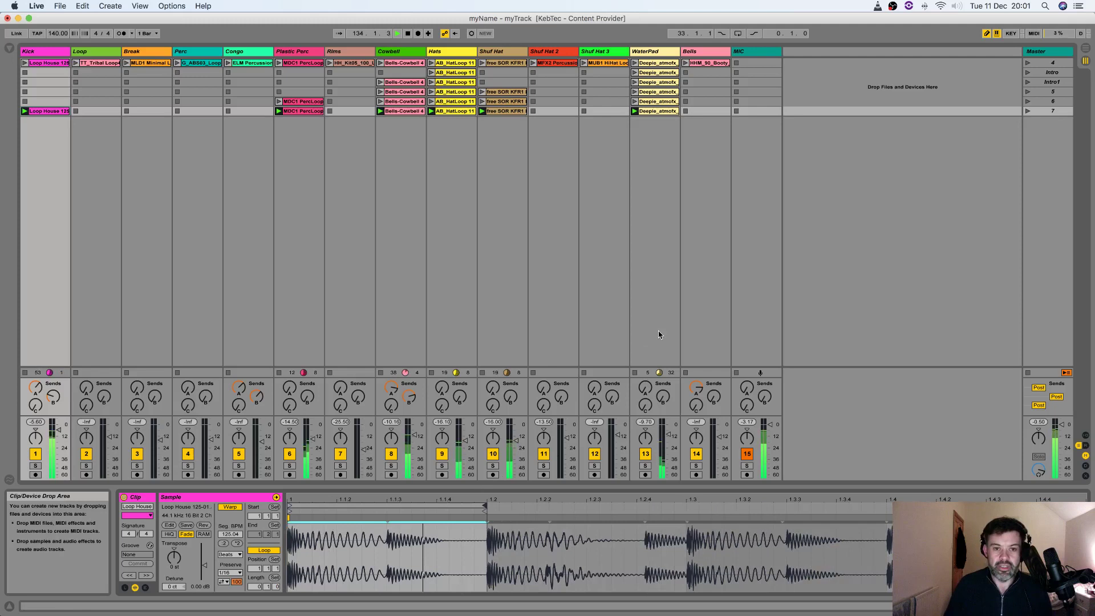
Step: Stop WaterPad, launch the Shuf Hat 2 percussion loop, and capture scene 8 below scene 7
click(641, 325)
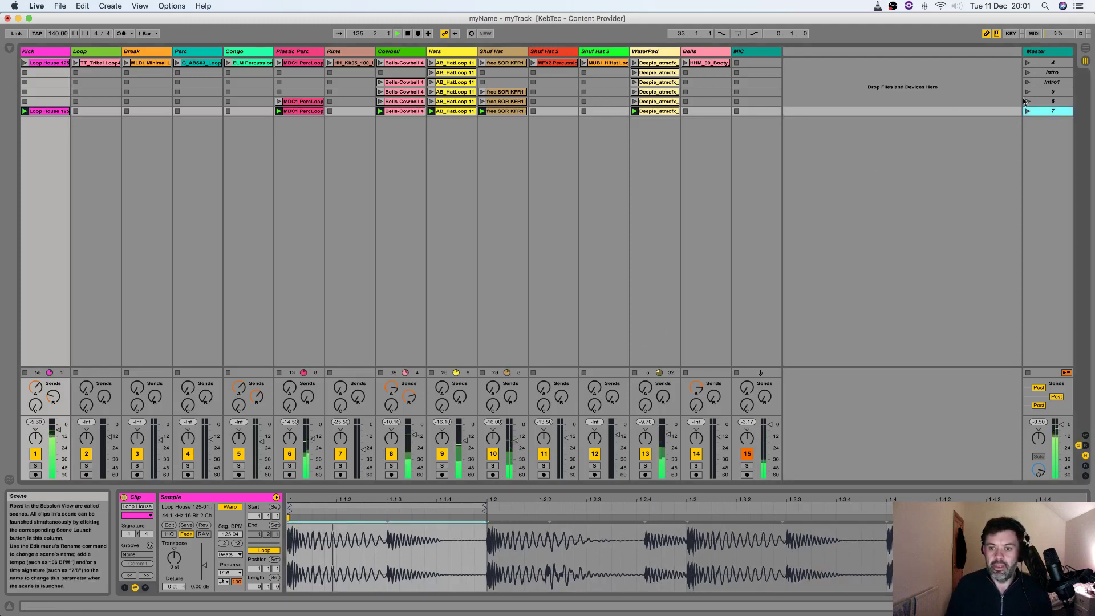
click(635, 372)
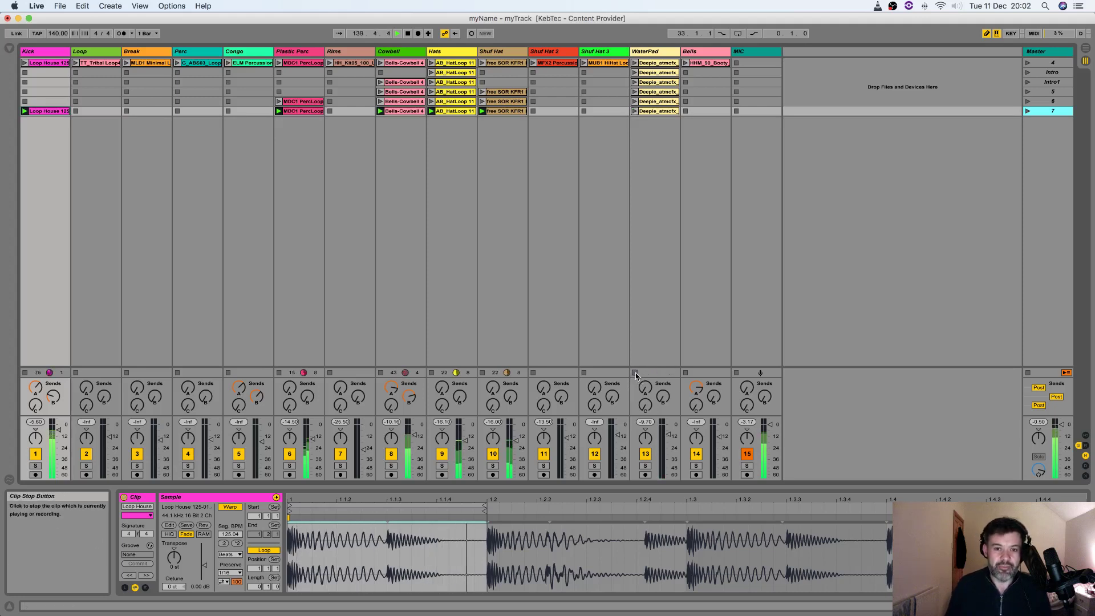
click(534, 63)
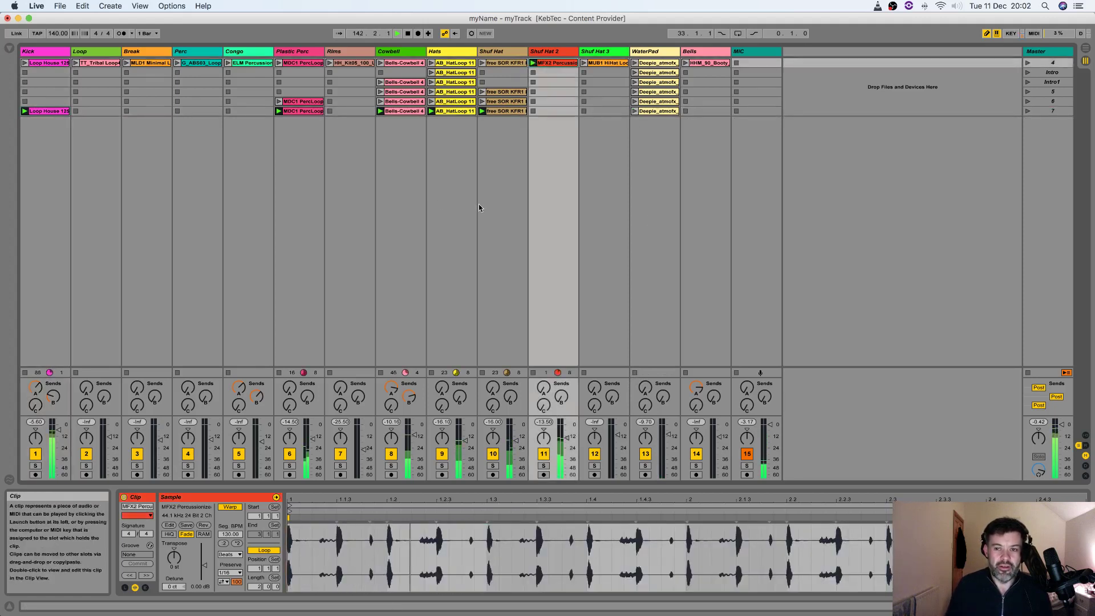
click(1047, 112)
key(super+shift+i)
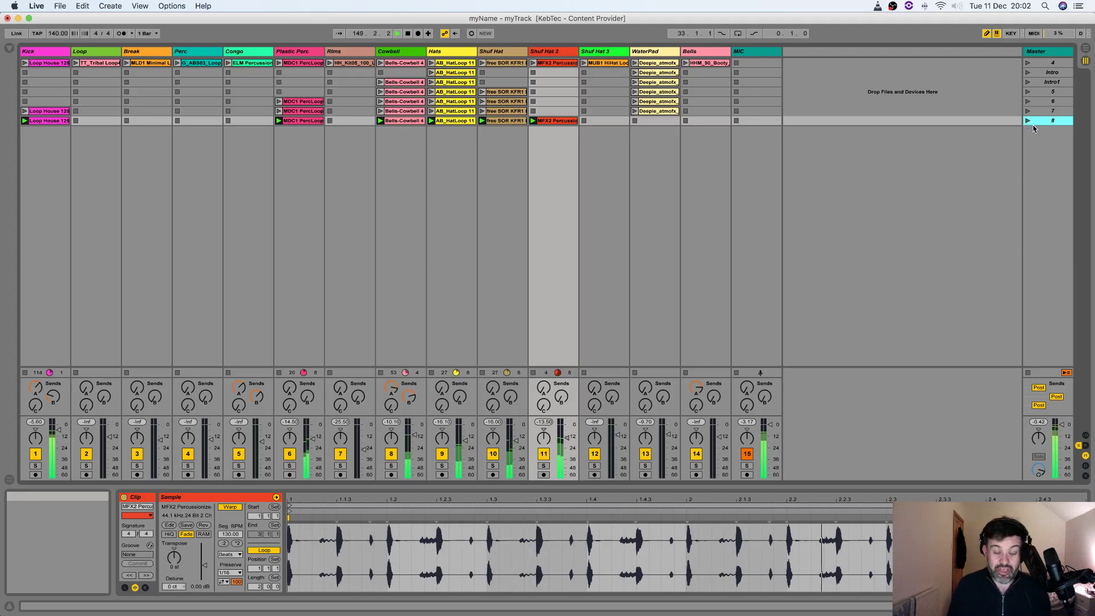
Step: Capture scene 9 and move the Kick clip's loop start to about 1.1.3
key(super+shift+i)
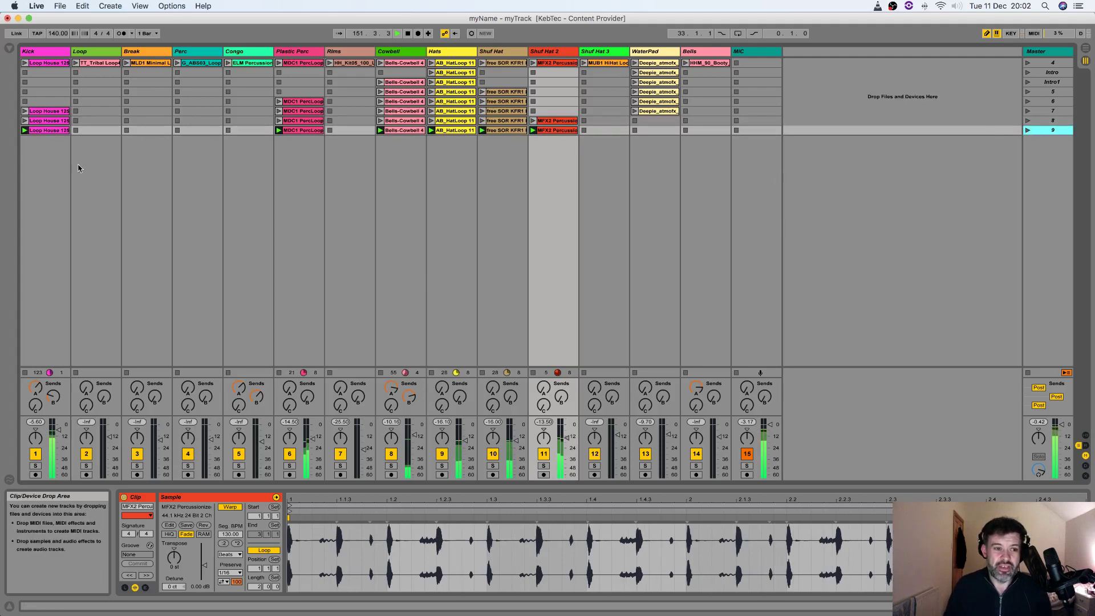
click(50, 130)
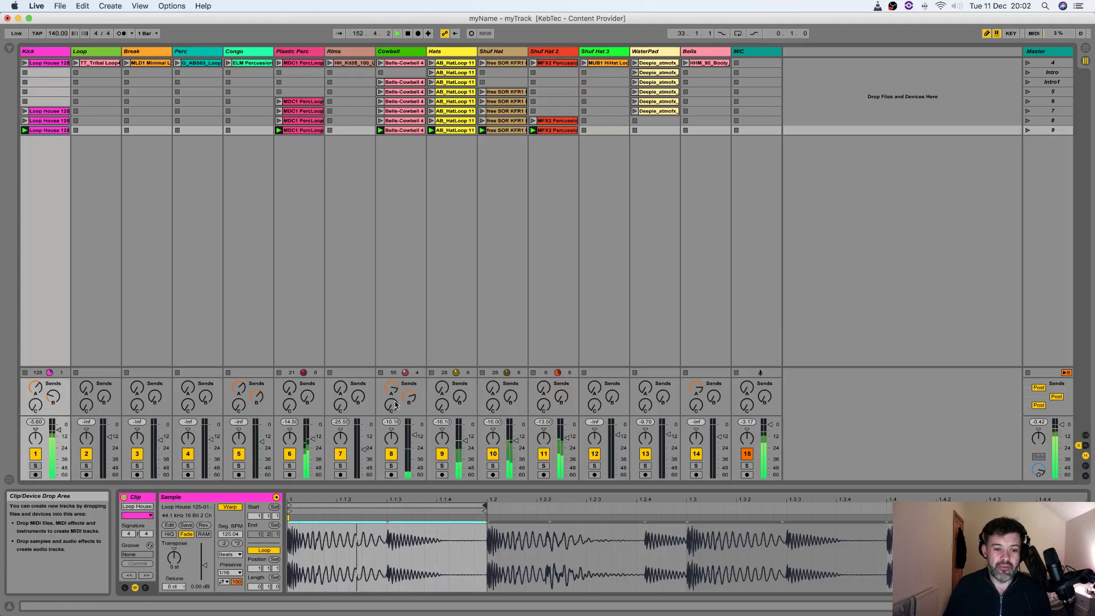
drag(289, 506, 389, 506)
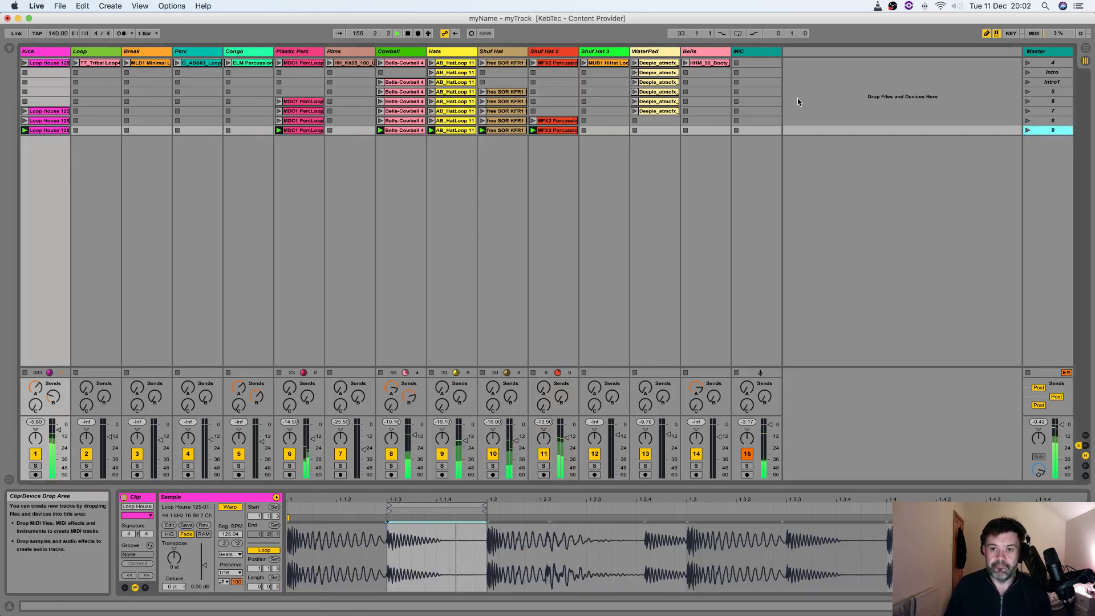
Step: Launch the Bells loop, stop Kick, and capture the playing clips as scene 10
click(686, 63)
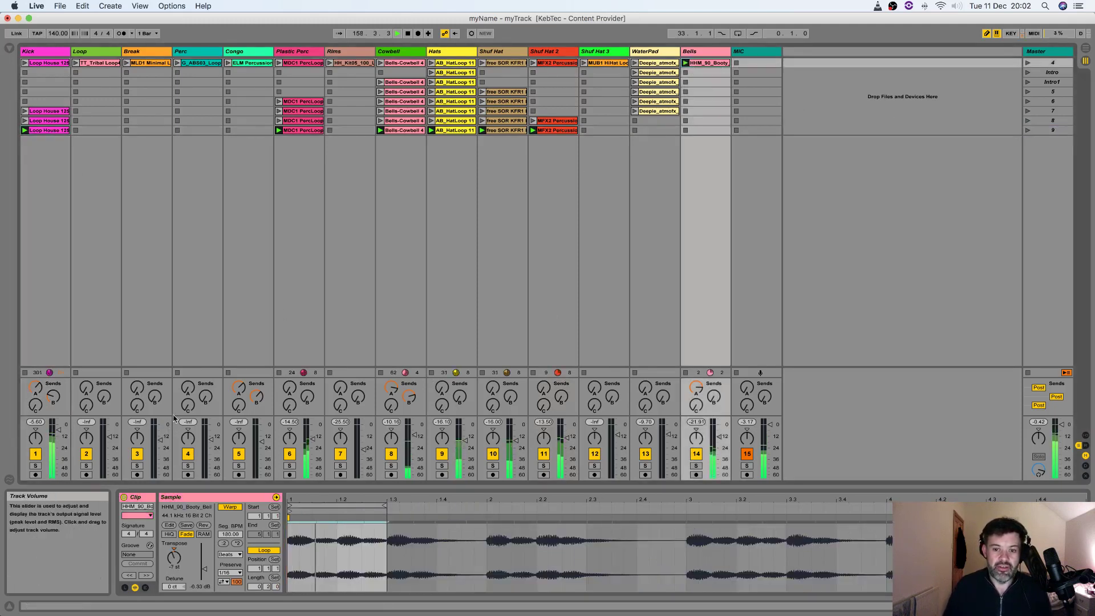
click(25, 373)
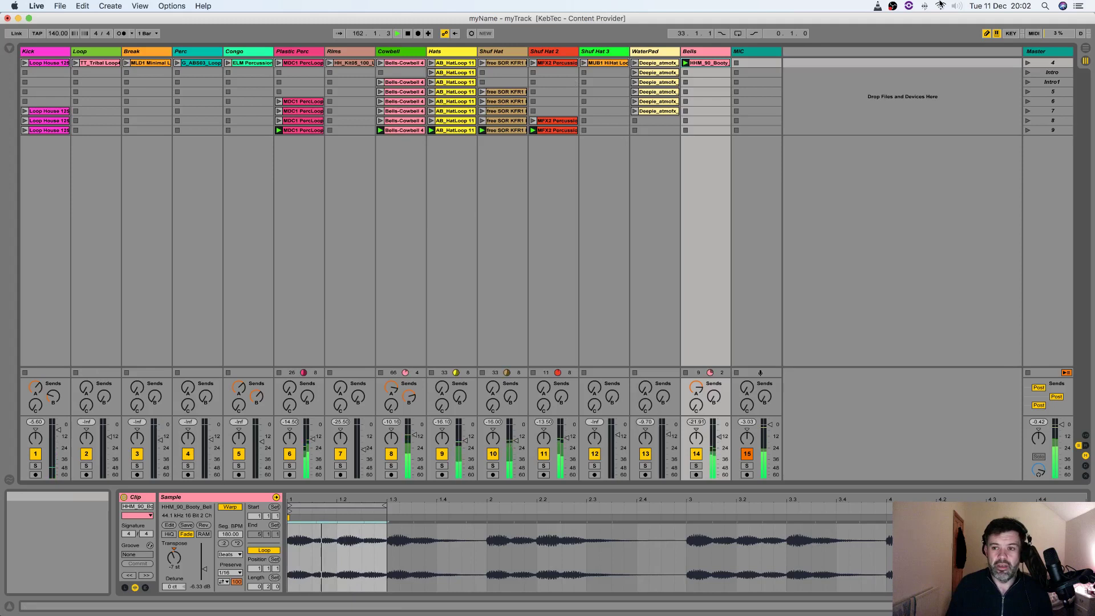
click(1053, 131)
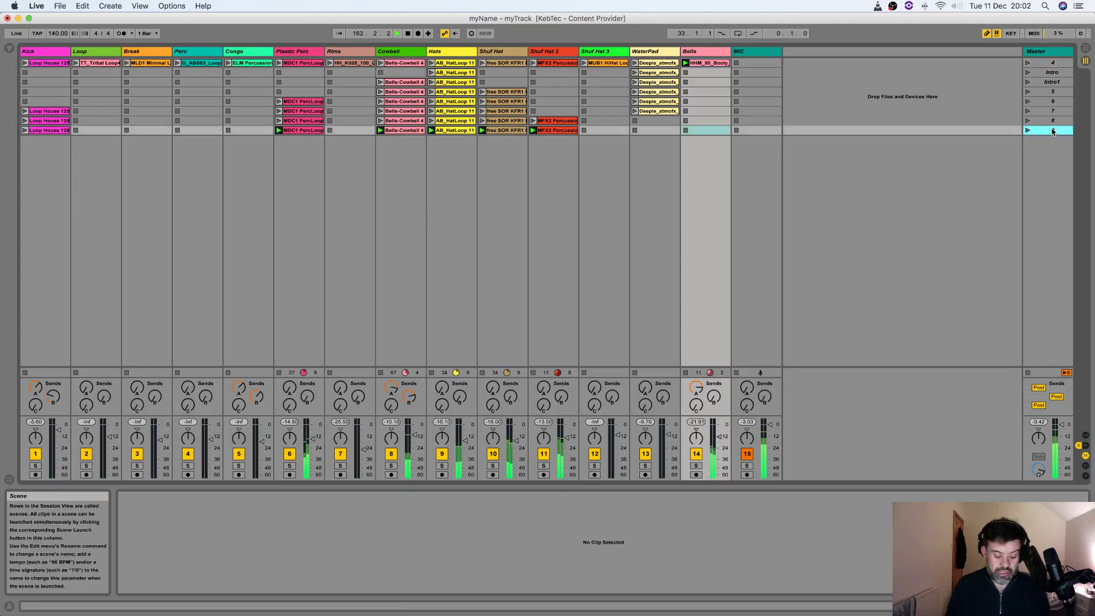
key(super+shift+i)
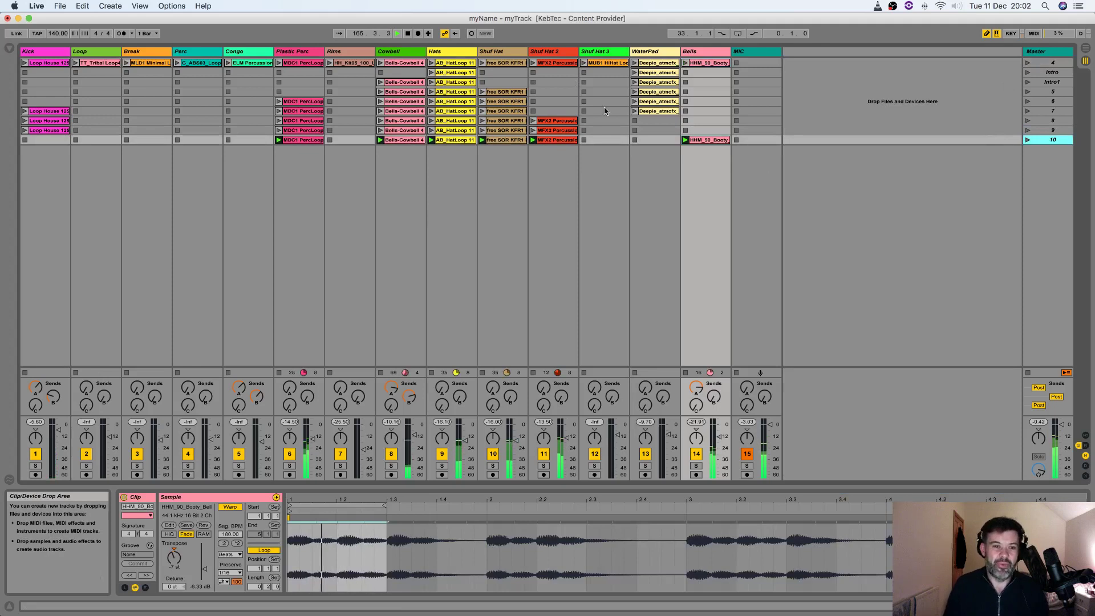
Step: Relaunch Kick, add Break and Tribal Loop with Loop's volume lowered, and capture scene 11
click(25, 63)
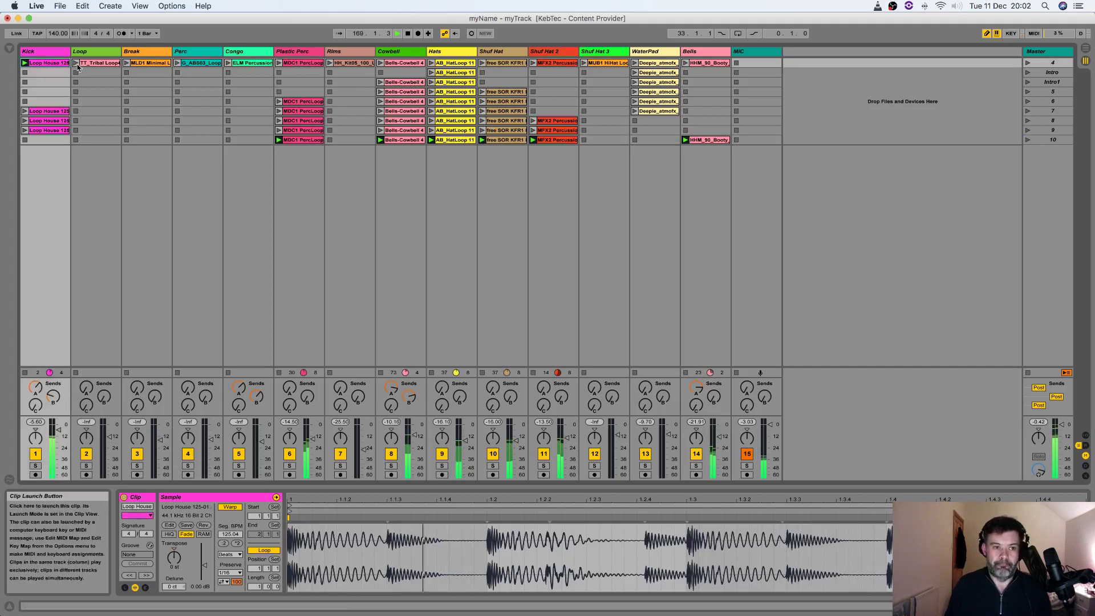
click(129, 63)
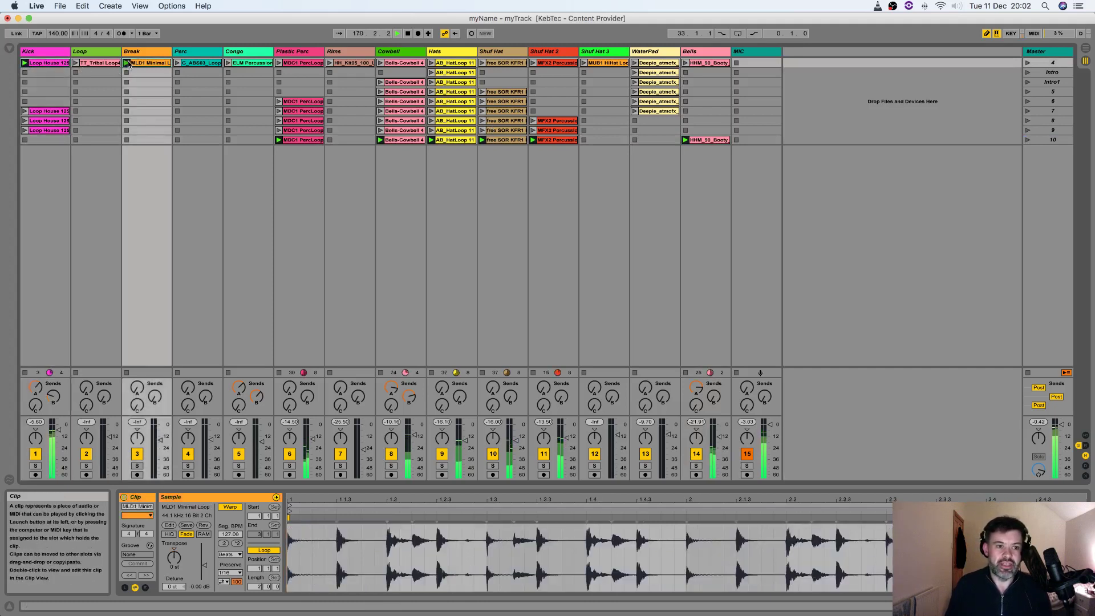
click(75, 63)
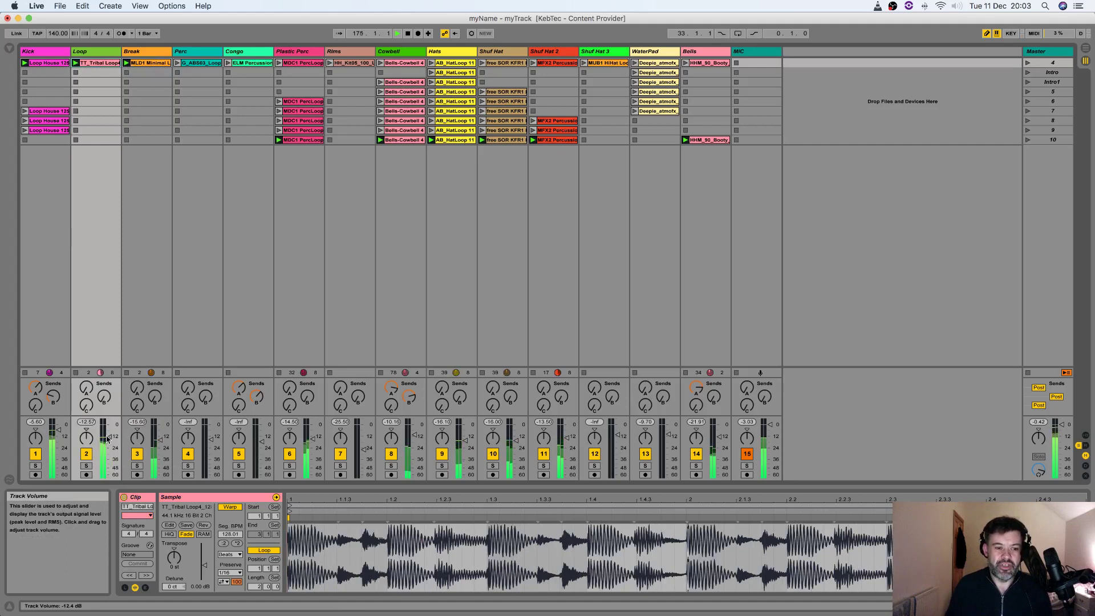
drag(107, 438, 108, 438)
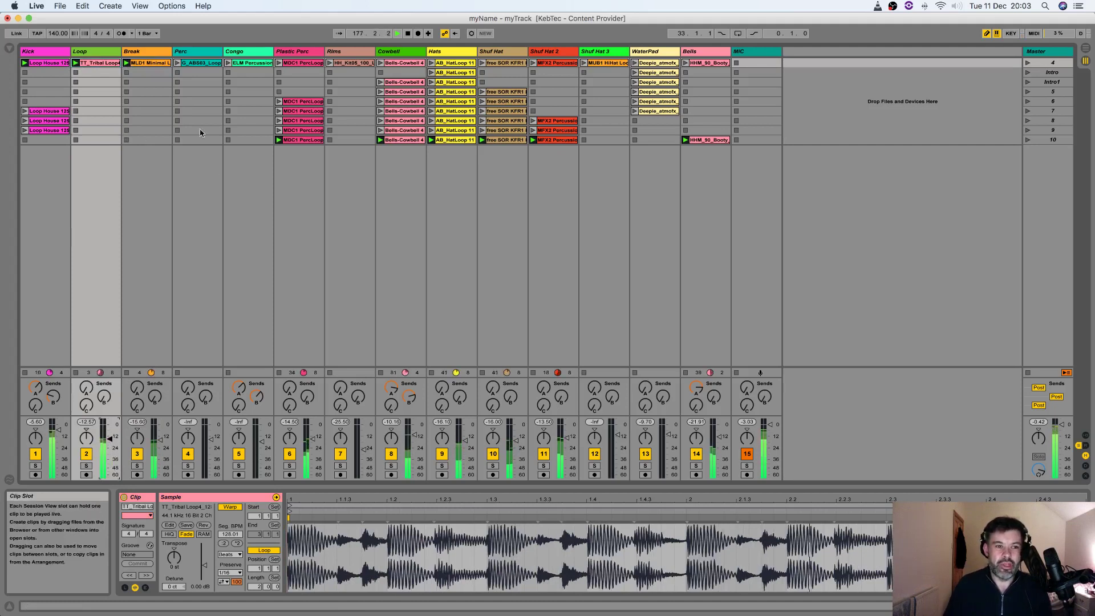
click(1051, 141)
key(super+shift+i)
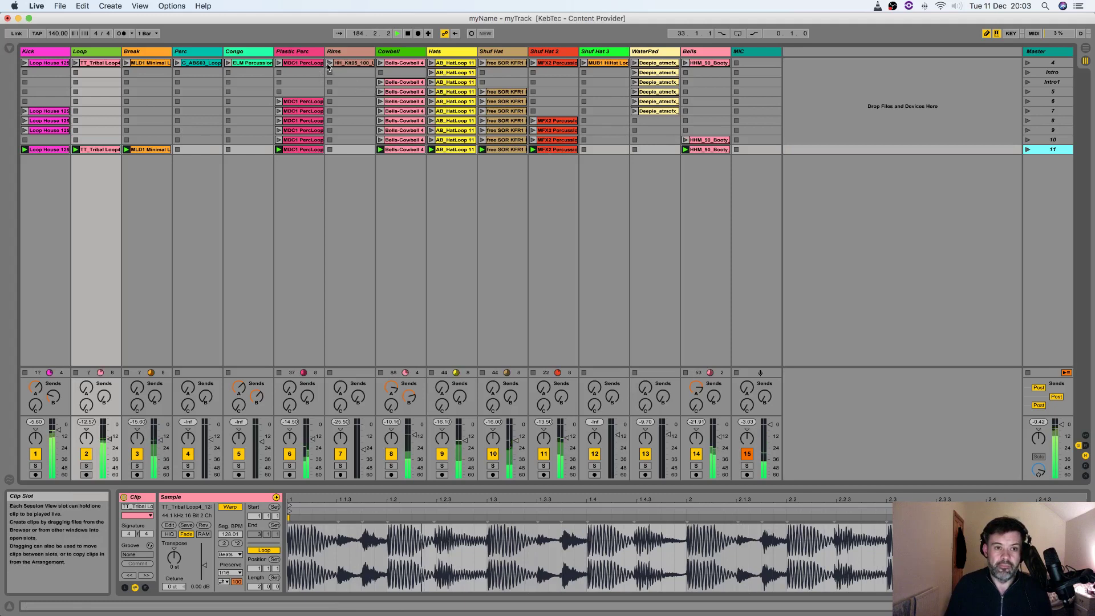
Step: Launch the Congo and Perc loops and capture them as scene 12 below scene 11
click(228, 64)
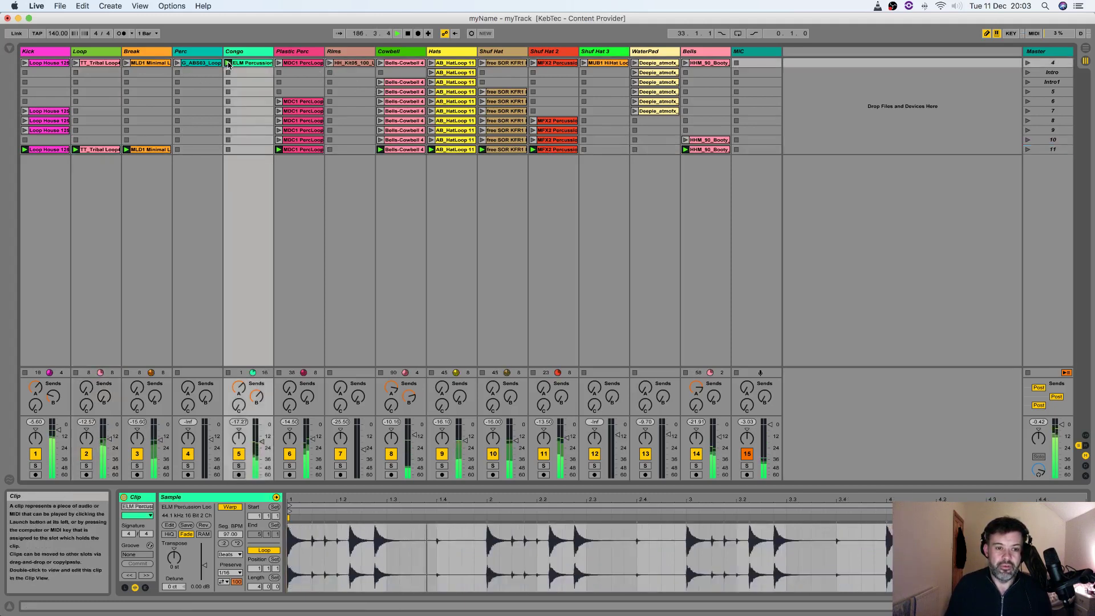
click(176, 63)
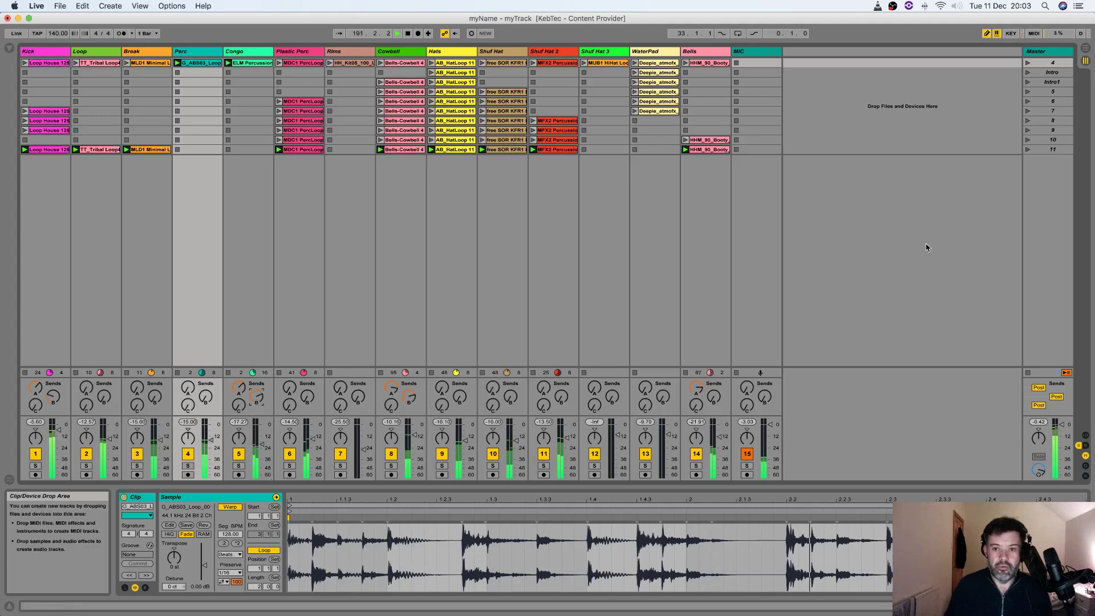
click(1046, 150)
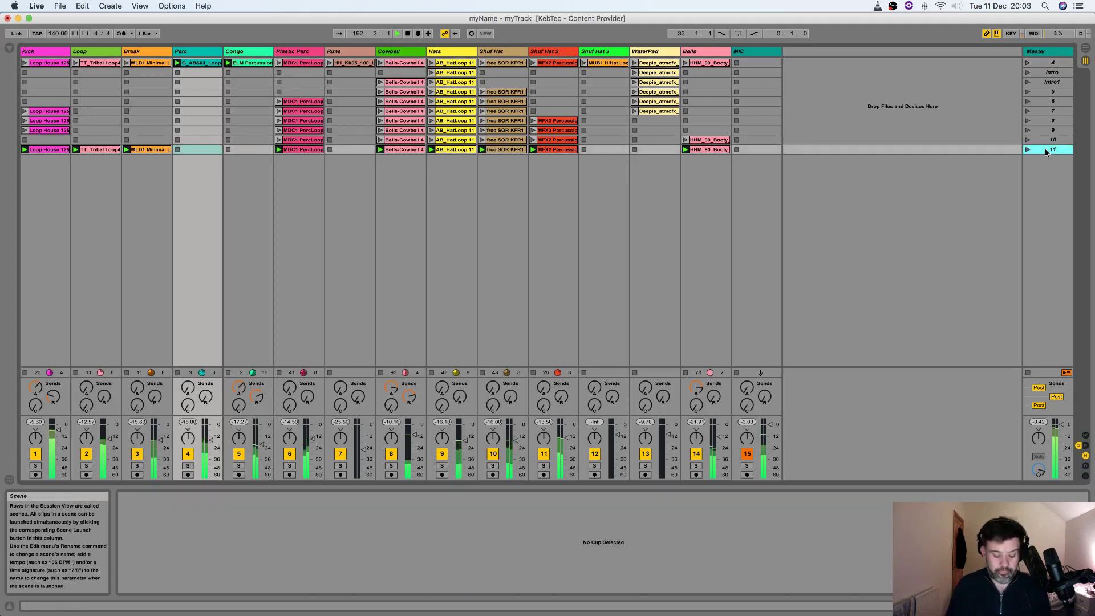
key(super+shift+i)
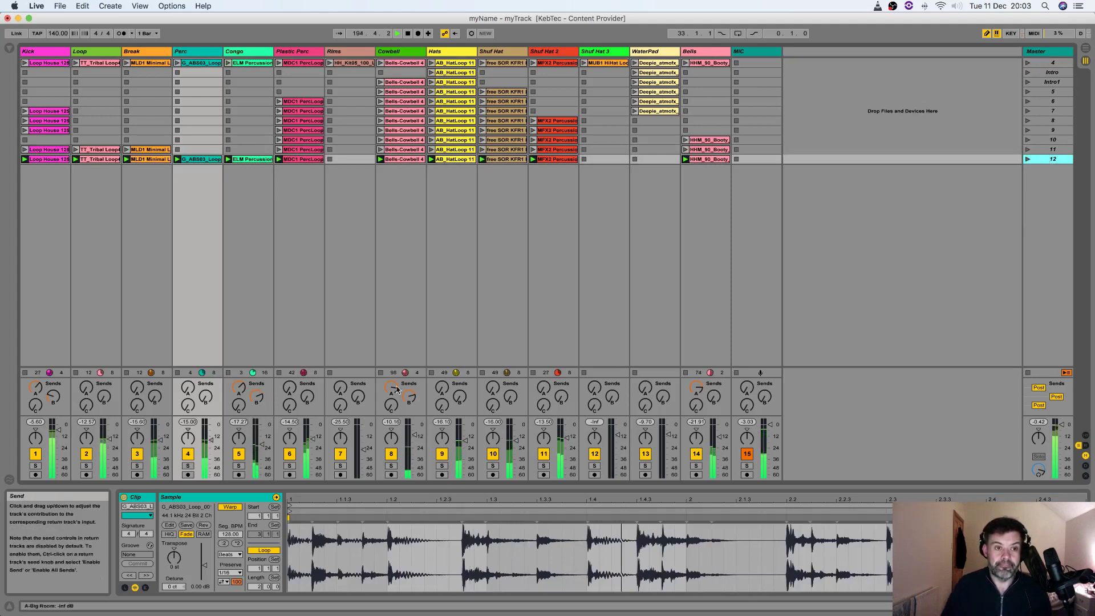
Step: Stop the Loop and Break clips and capture the remainder as scene 13
click(75, 373)
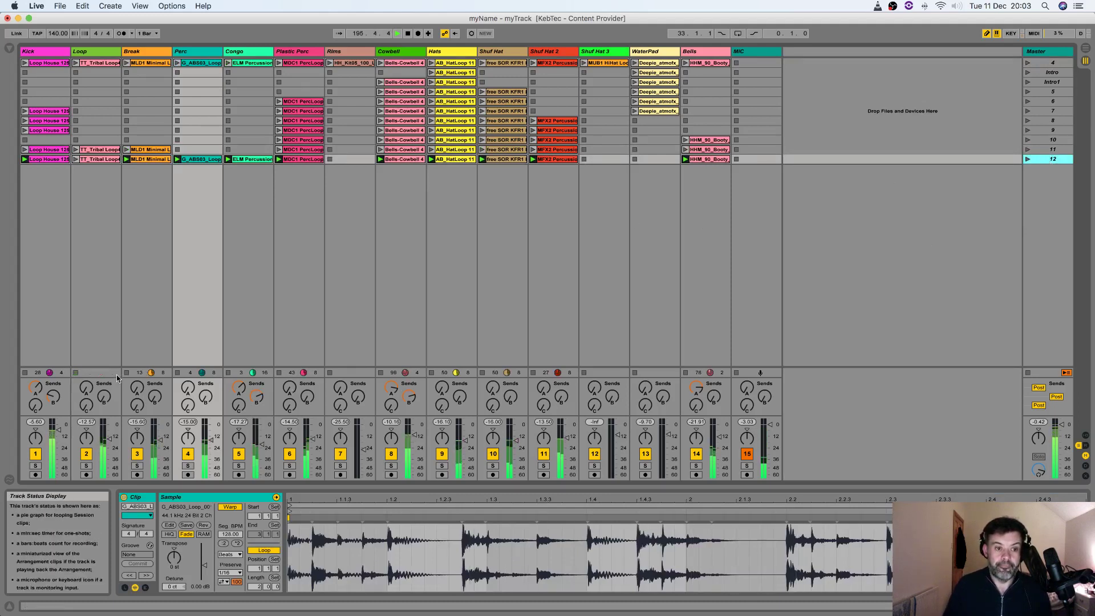
click(127, 373)
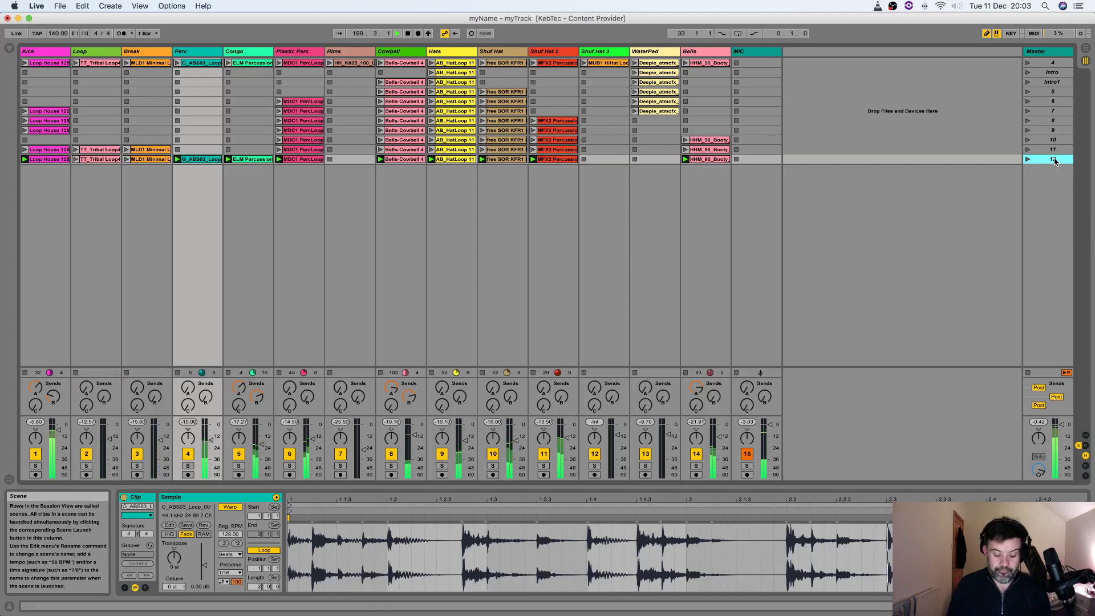
key(super+shift+i)
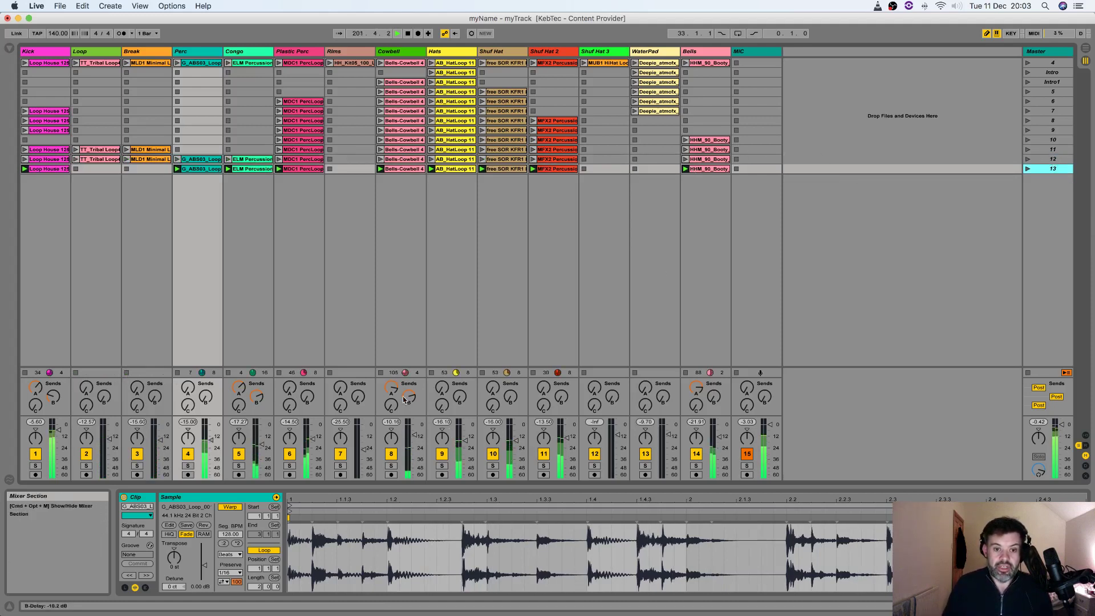
Step: Stop Cowbell and Hats, copy the MUB1 HiHat clip into Shuf Hat 3 rows 12–13, launch row 13
click(381, 373)
click(432, 373)
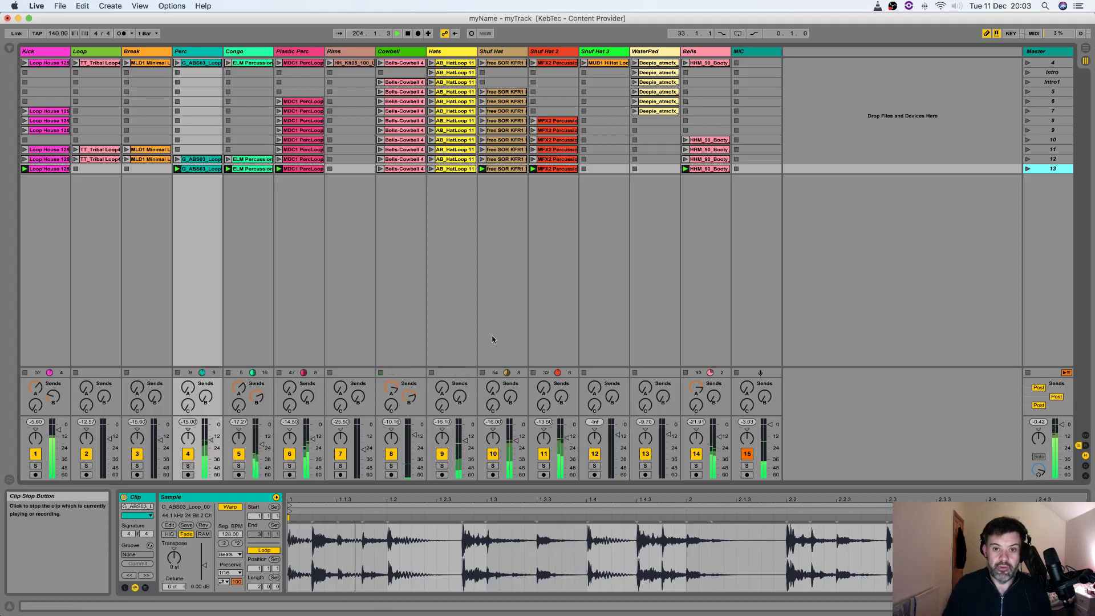
click(593, 64)
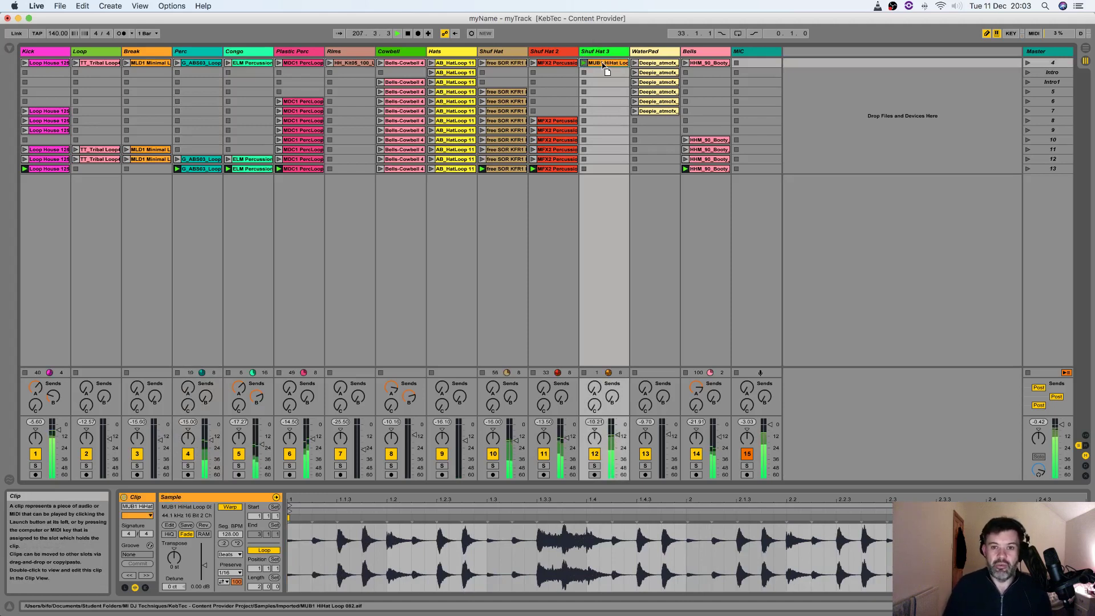
click(603, 64)
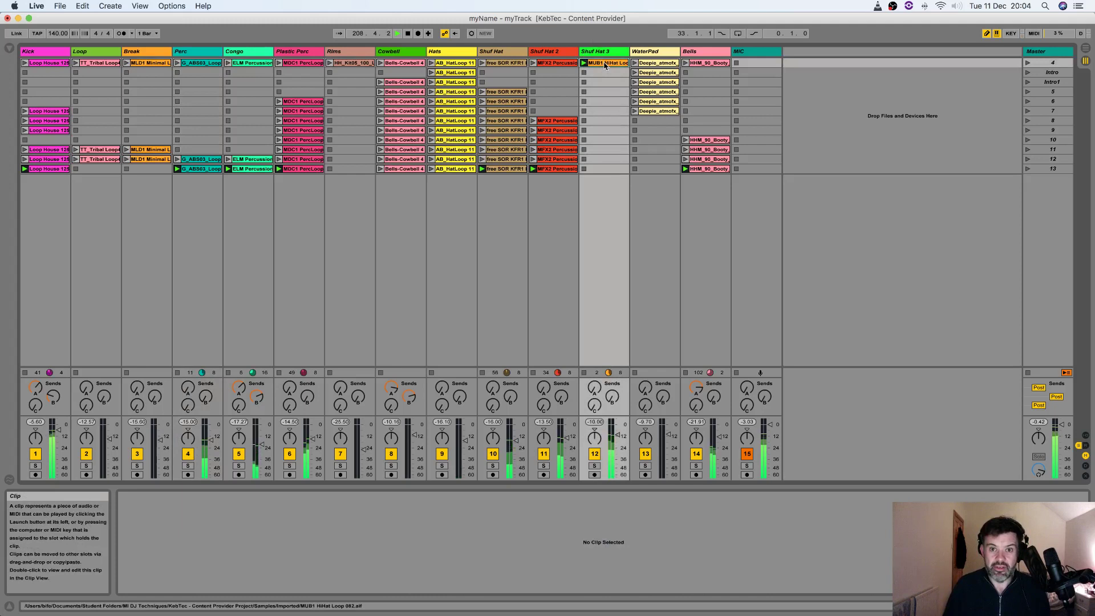
drag(603, 64, 600, 152)
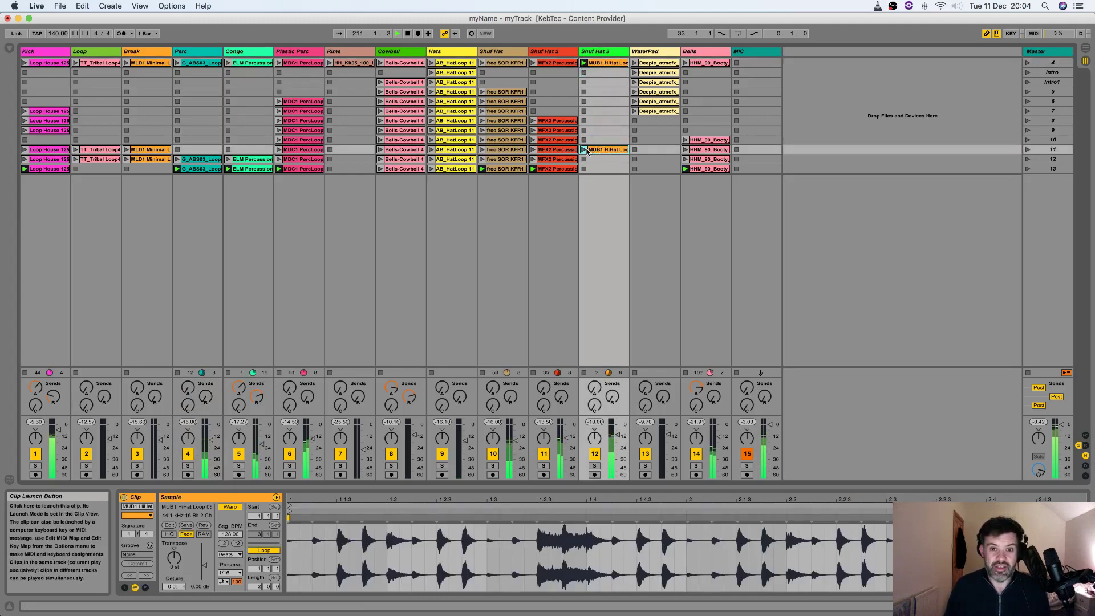
key(super+d)
key(super+d)
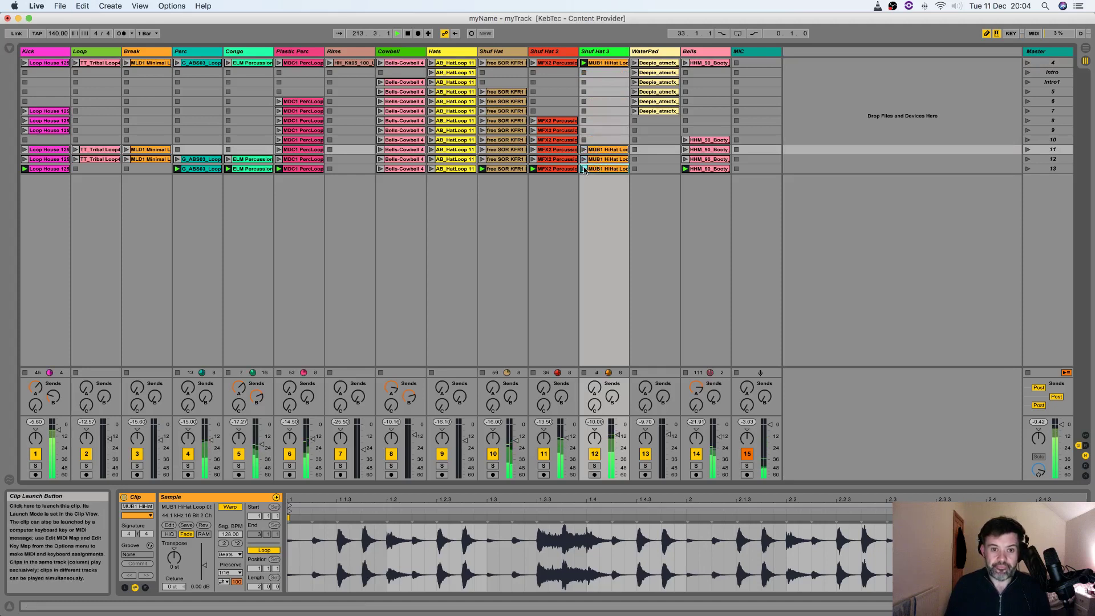
click(583, 168)
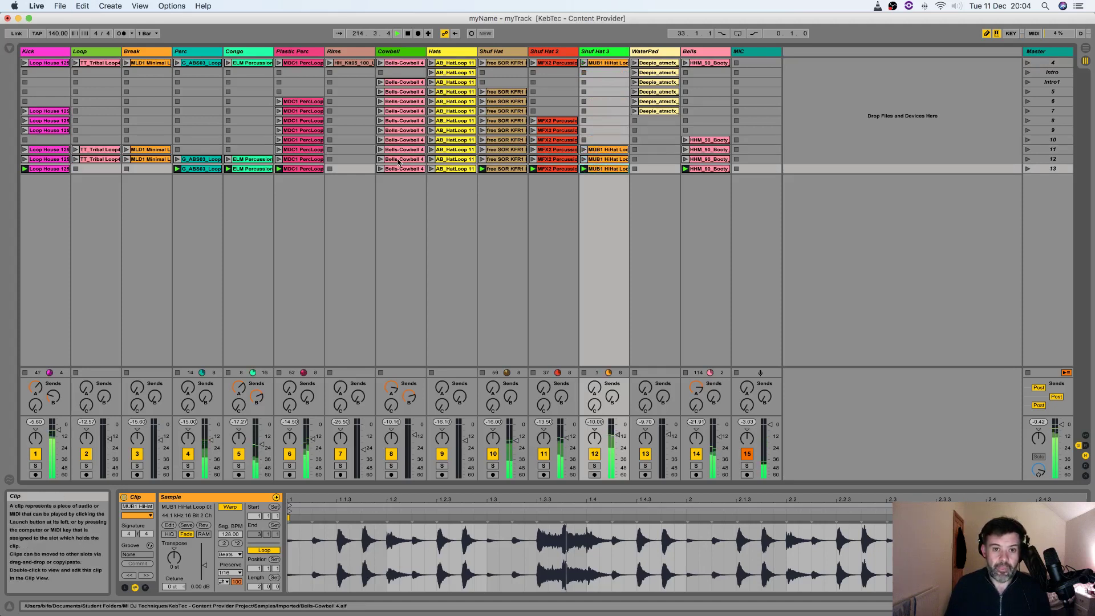
Step: Stop Plastic Perc and trim the Perc loop to the 1.2–1.3 slice
click(279, 372)
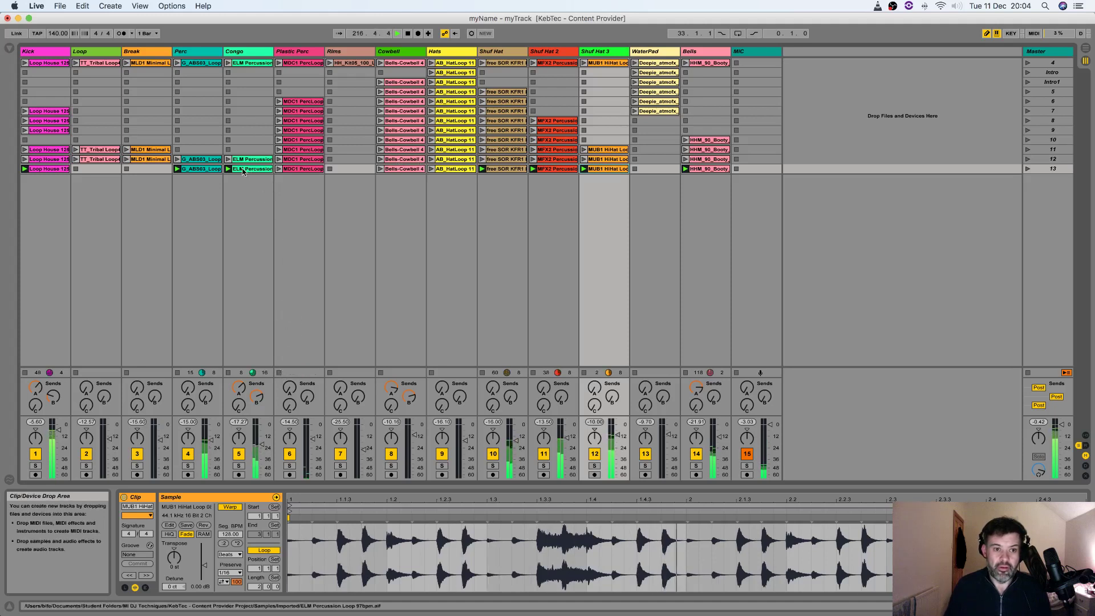
click(204, 180)
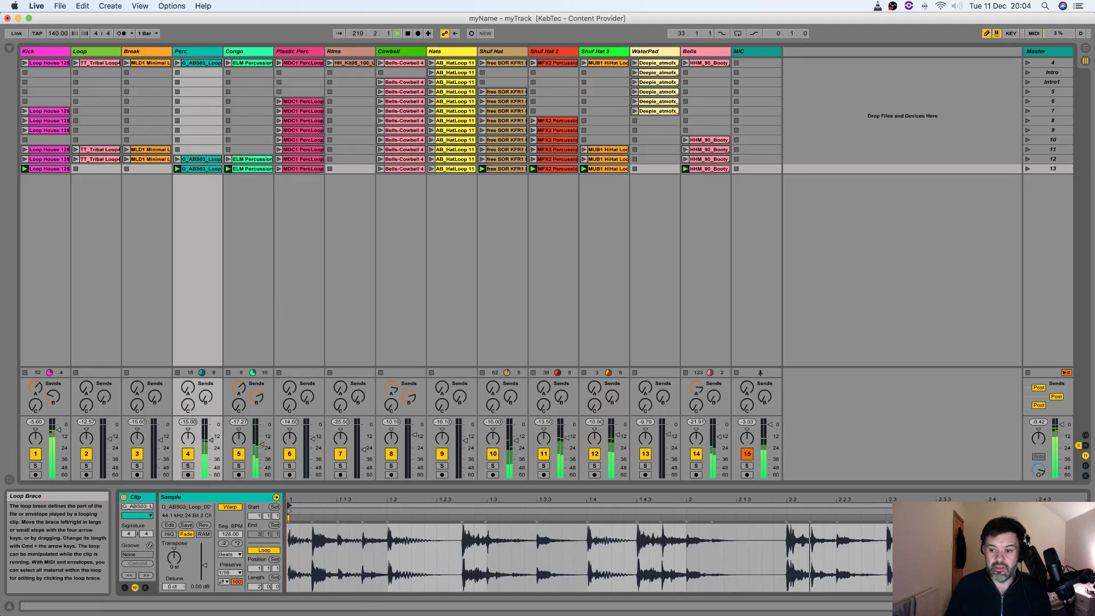
drag(1079, 501, 387, 539)
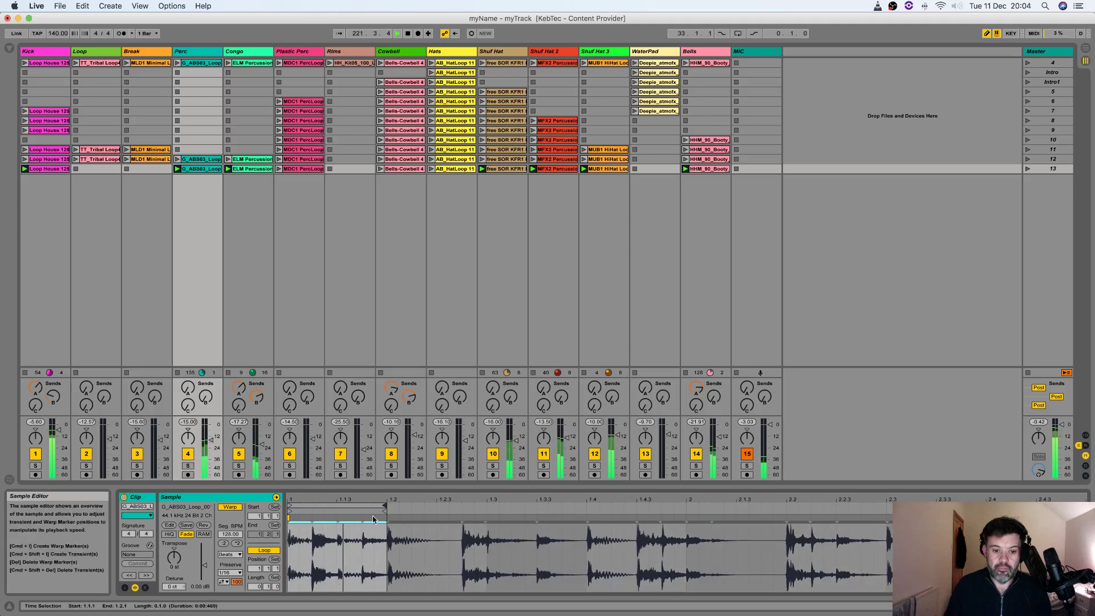
drag(362, 504, 473, 506)
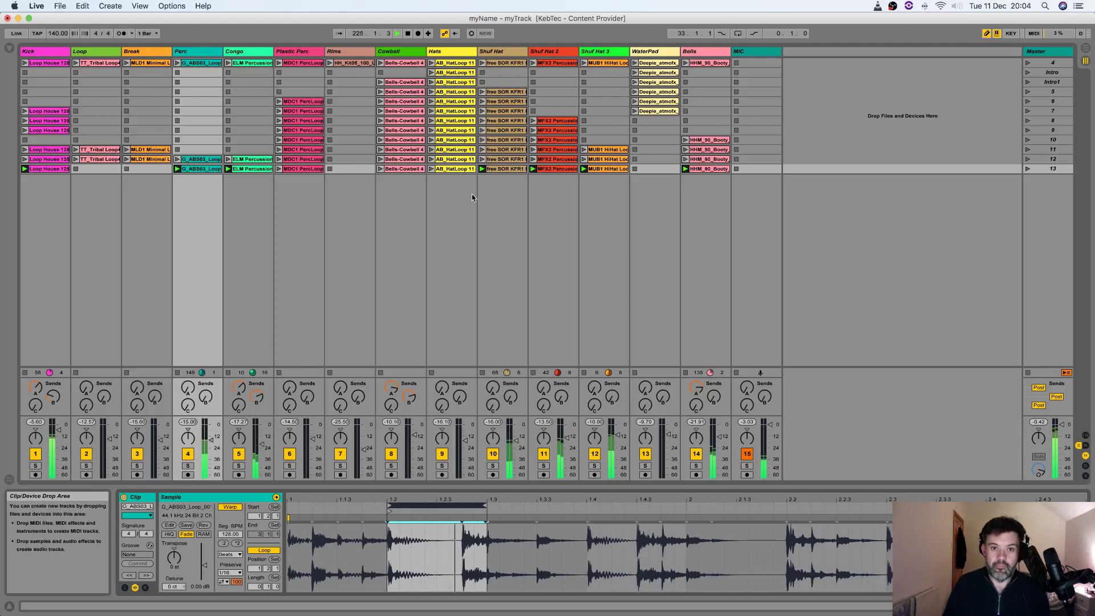
Step: Stop the Shuf Hat and Shuf Hat 2 MFX2 Percussion clips, then select scene 13
click(482, 373)
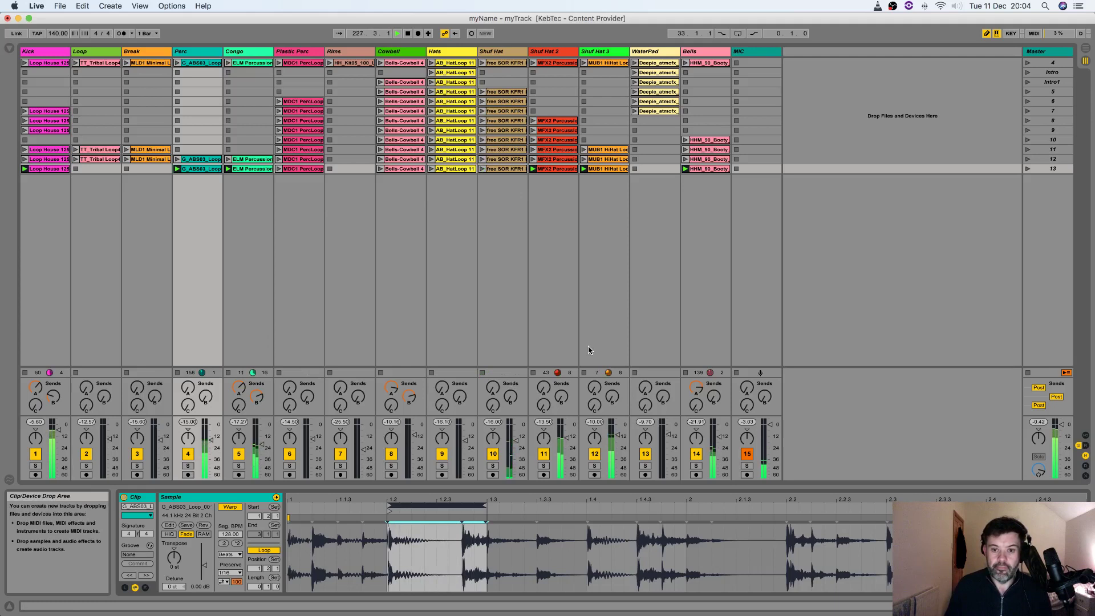
click(531, 367)
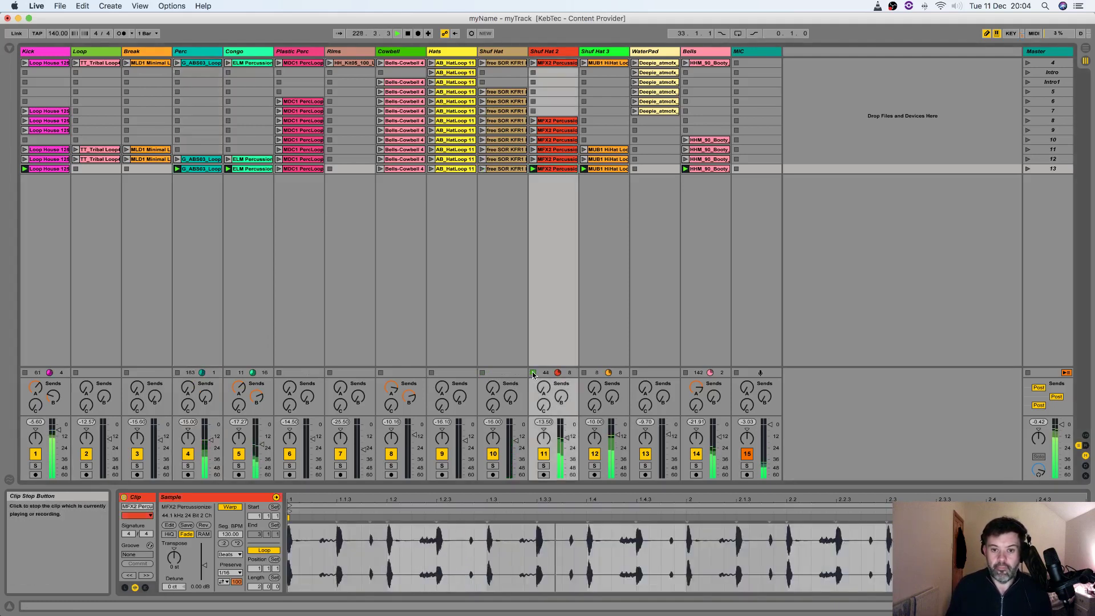
click(535, 372)
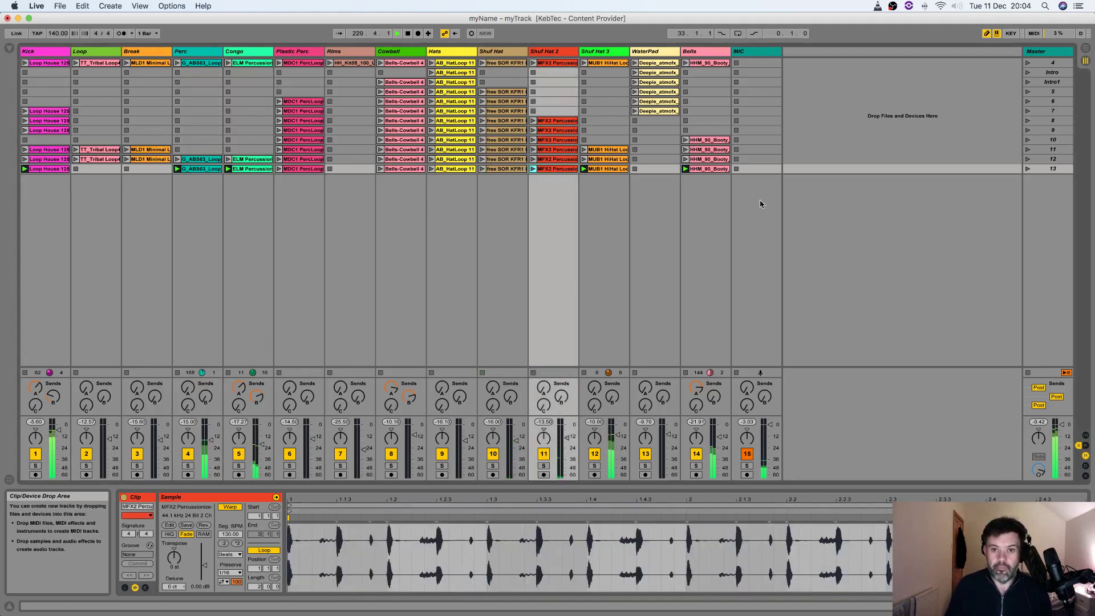
click(1054, 170)
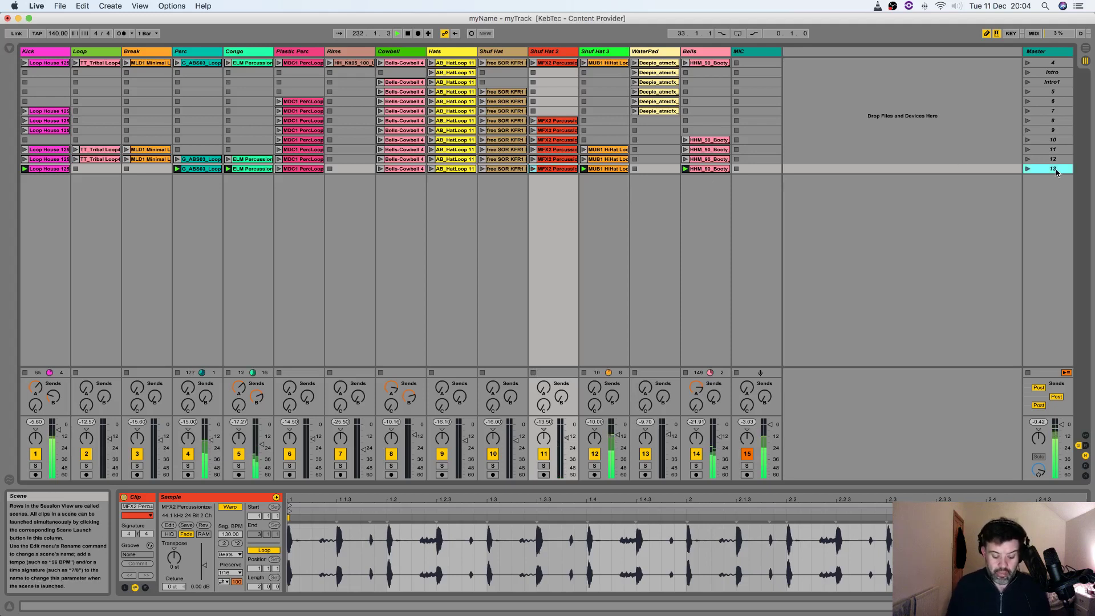
Step: Capture scenes 14 and 15, then stop the Shuf Hat 3 hi-hat and Perc clips
key(super+shift+i)
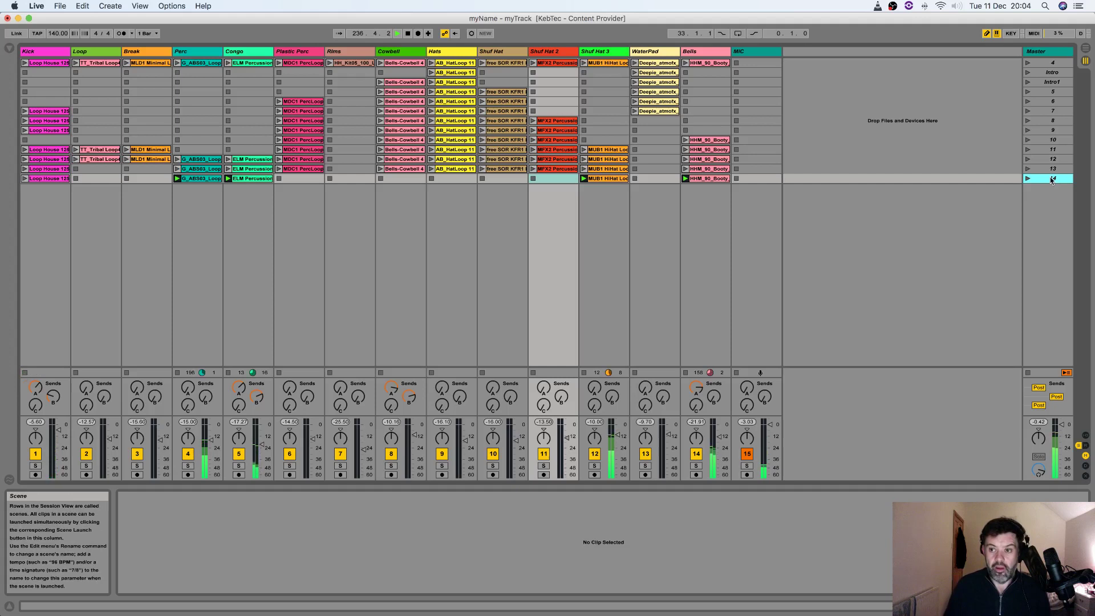
key(super+shift+i)
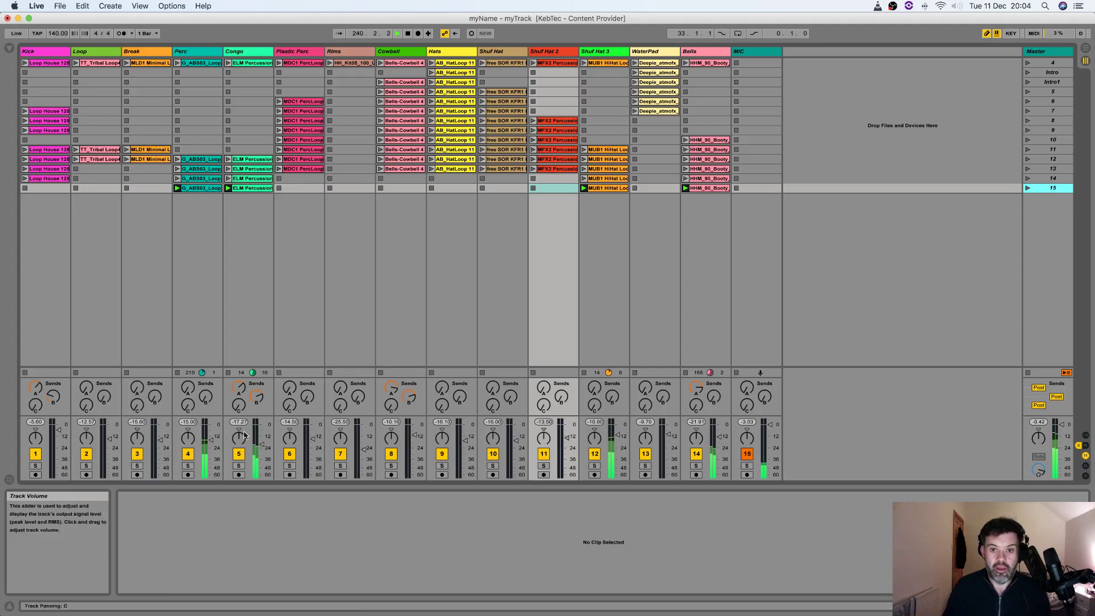
click(585, 373)
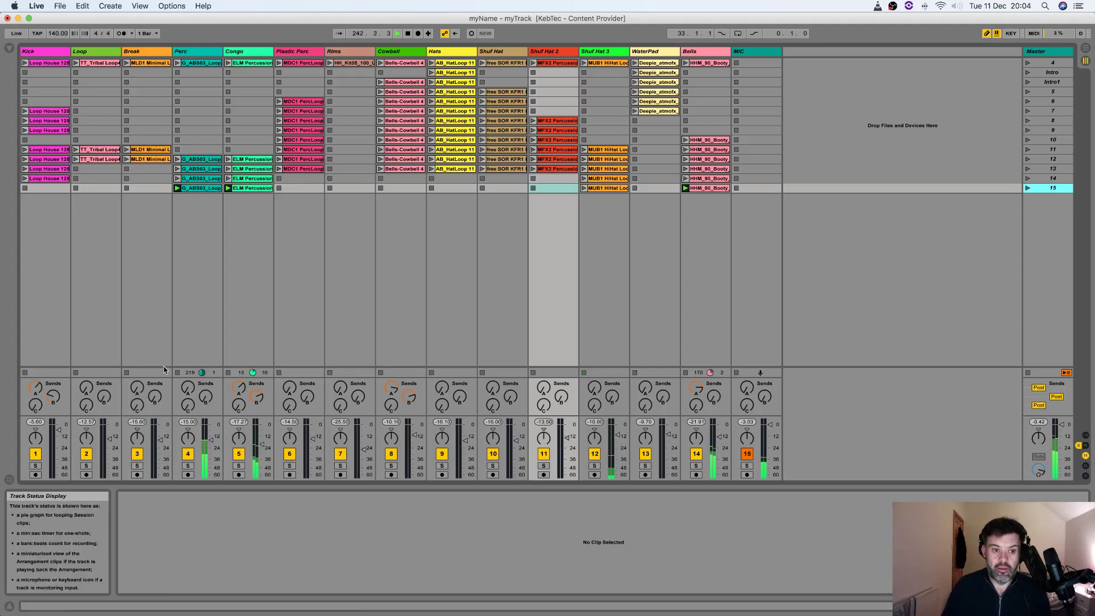
click(178, 372)
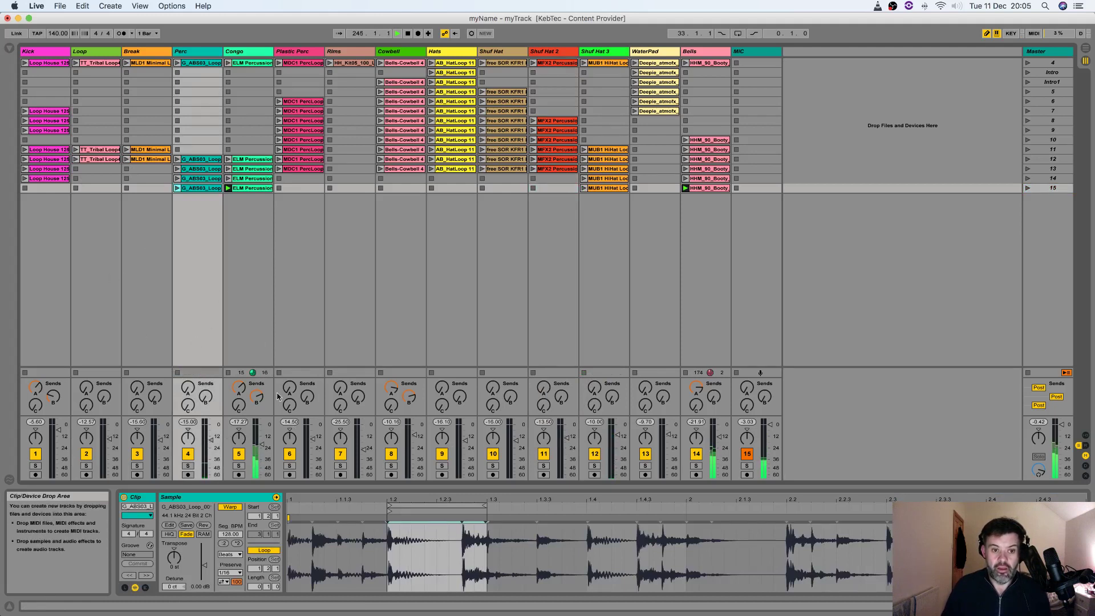
Step: Raise Congo's Send C to -3.5 dB, transpose ELM Percussion up 2 semitones, capture scene 16
drag(238, 405, 245, 356)
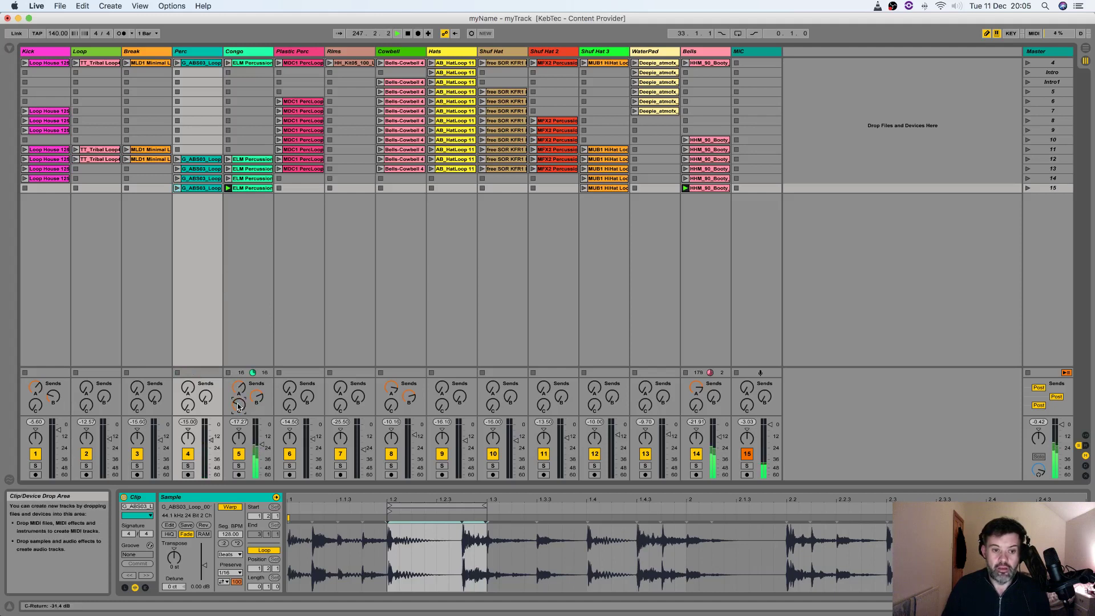
click(251, 189)
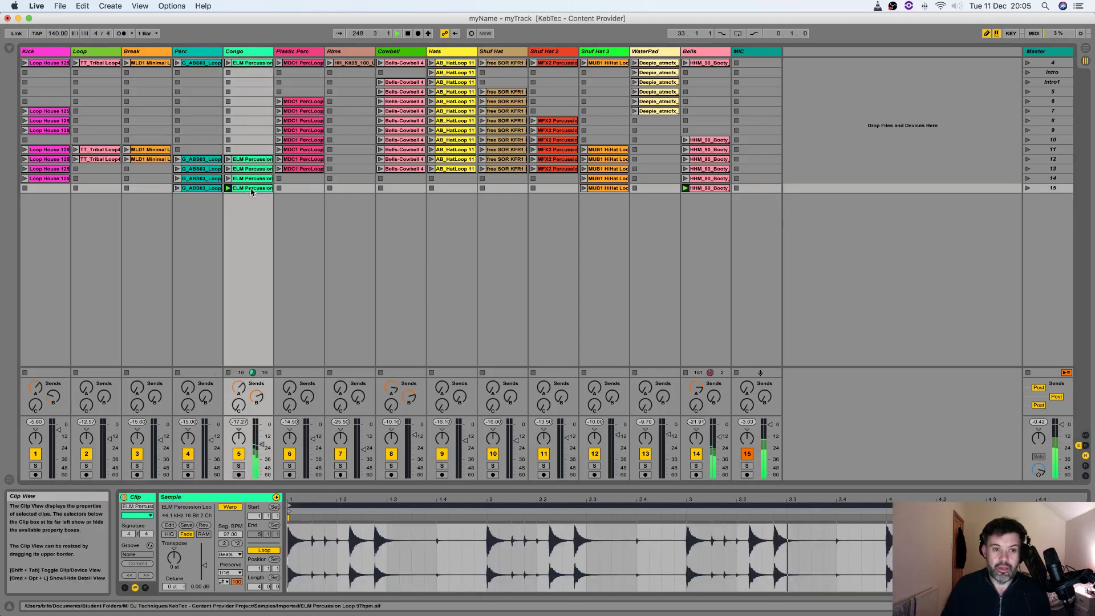
drag(174, 557, 176, 561)
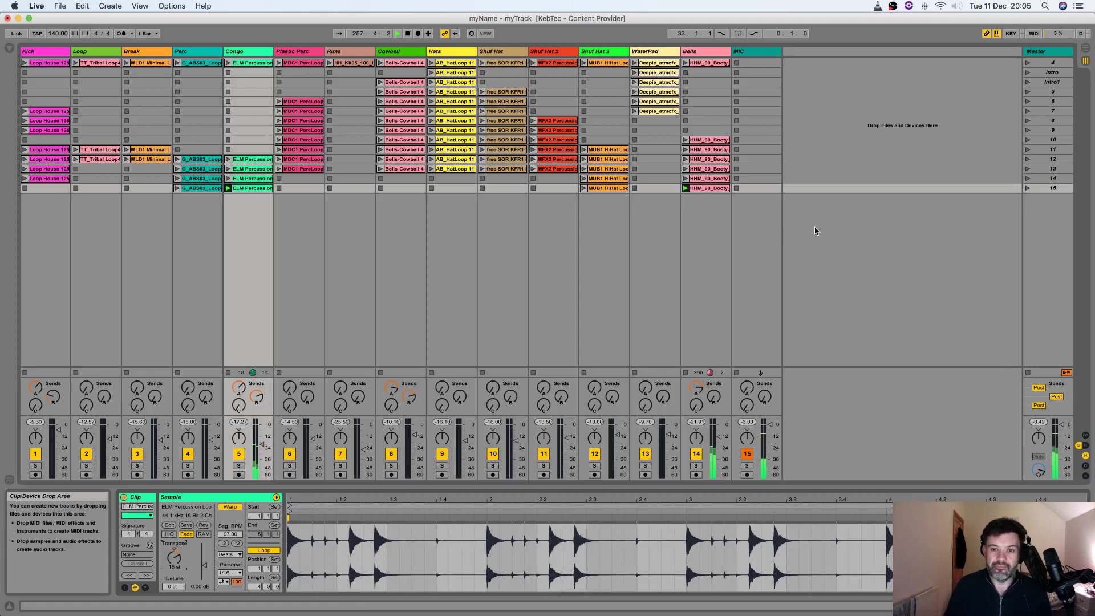
click(1043, 188)
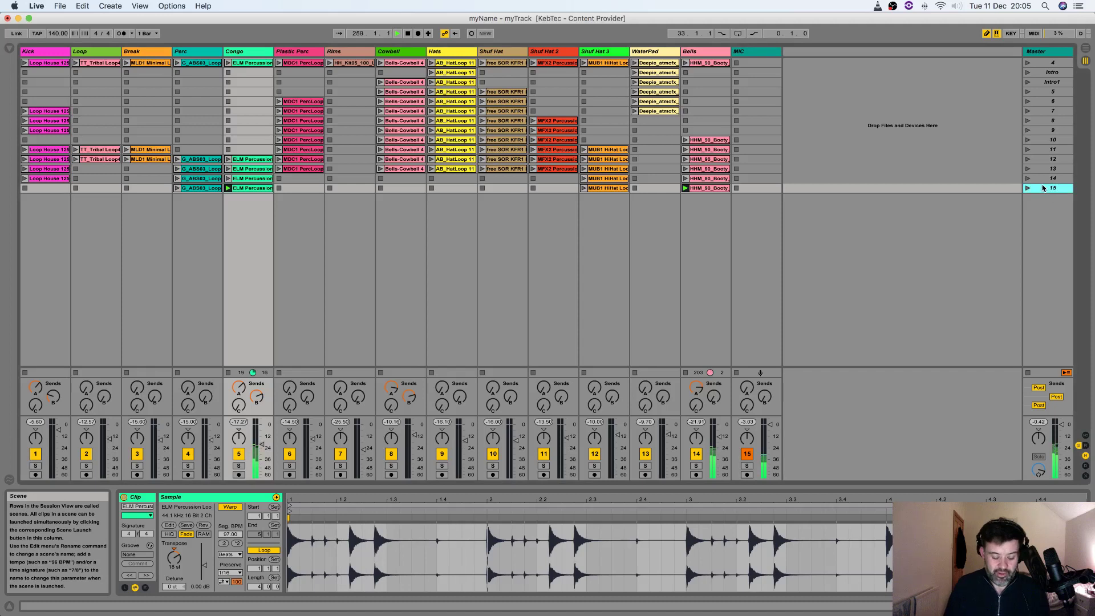
key(super+shift+i)
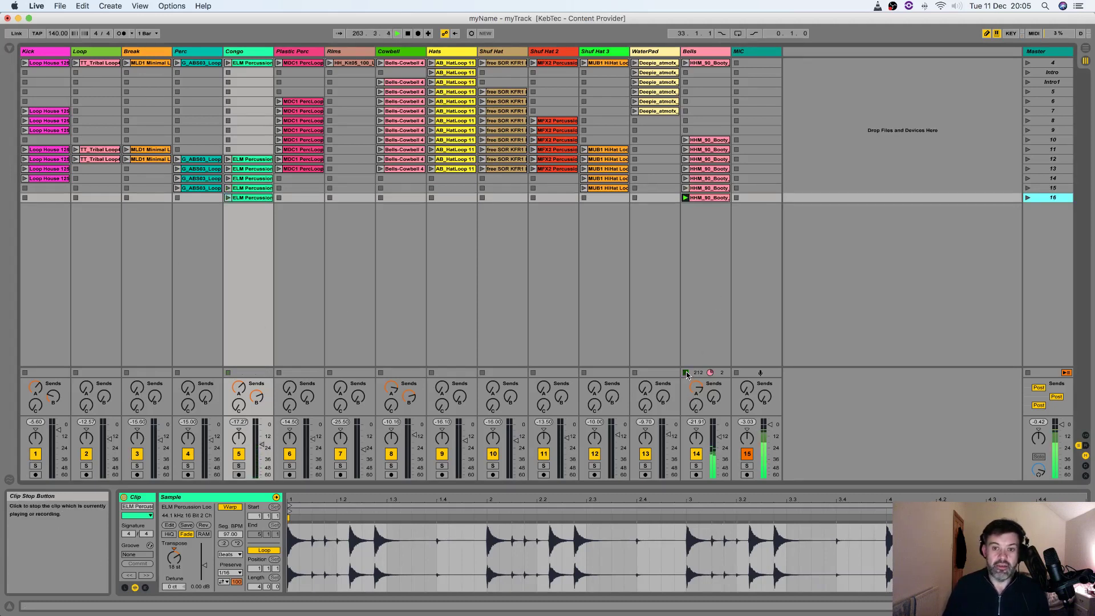
Step: Select the Intro scene, delete all Arrangement clips, and return to Session View
click(1048, 74)
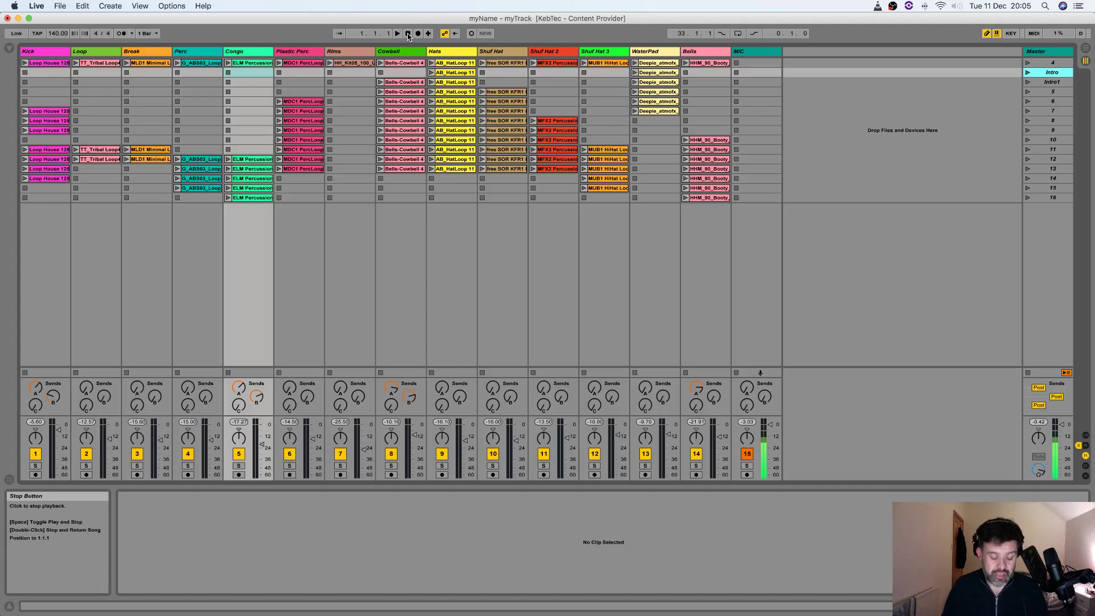
key(Tab)
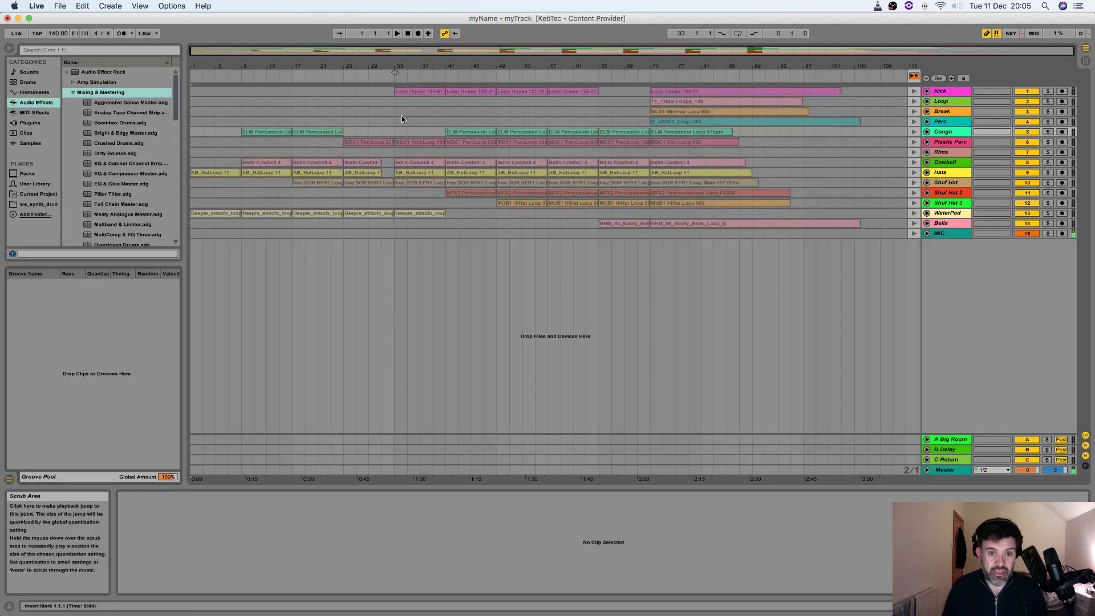
key(super+a)
key(Delete)
key(Tab)
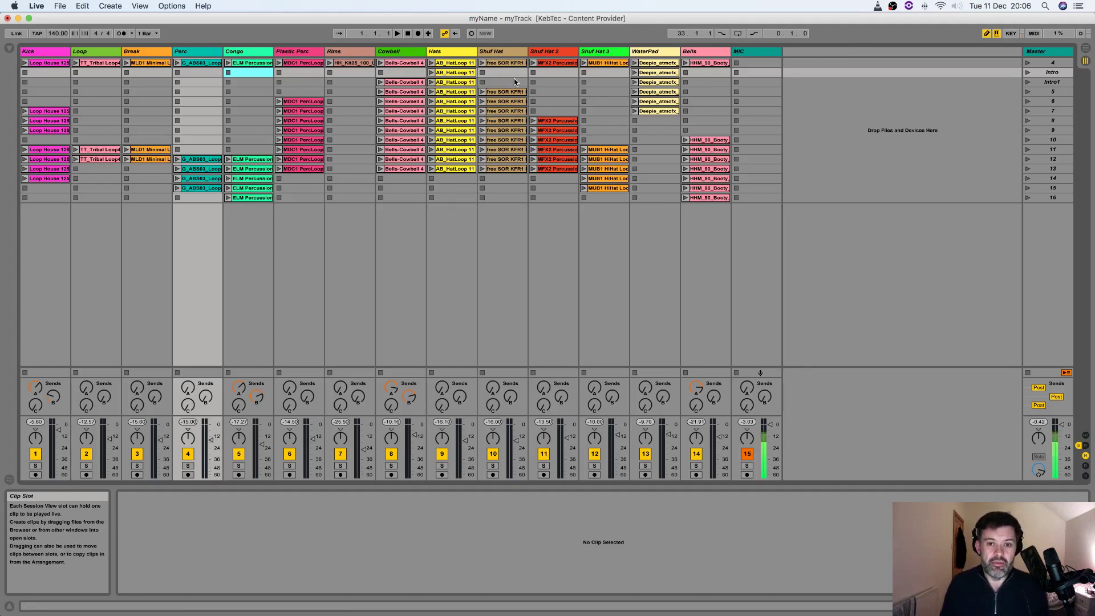
Step: Launch the Intro scene, start playback, and enable Arrangement recording
click(1028, 72)
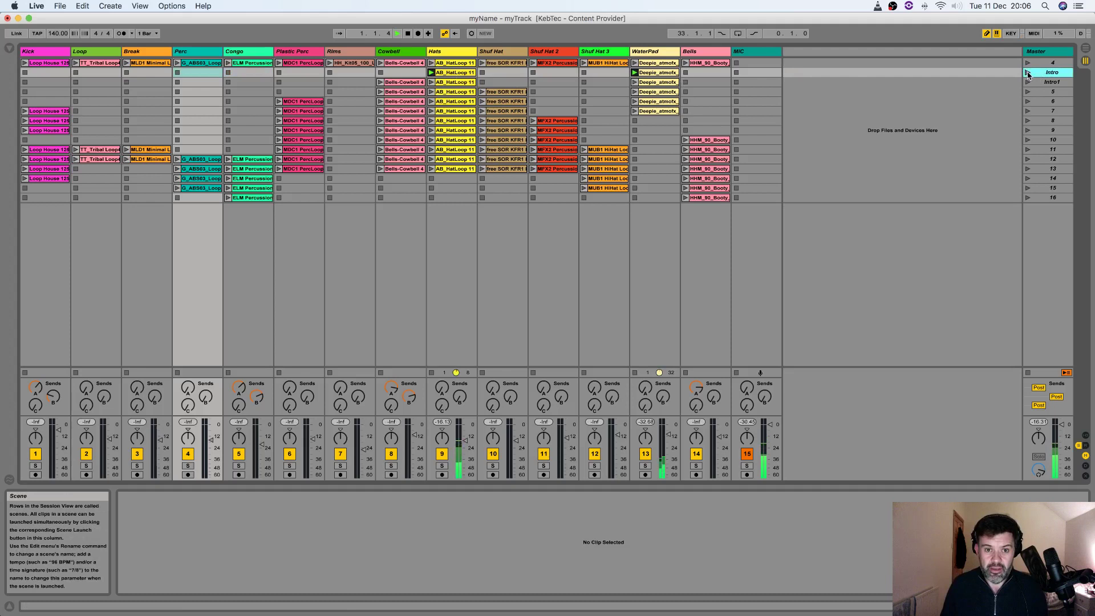
click(398, 34)
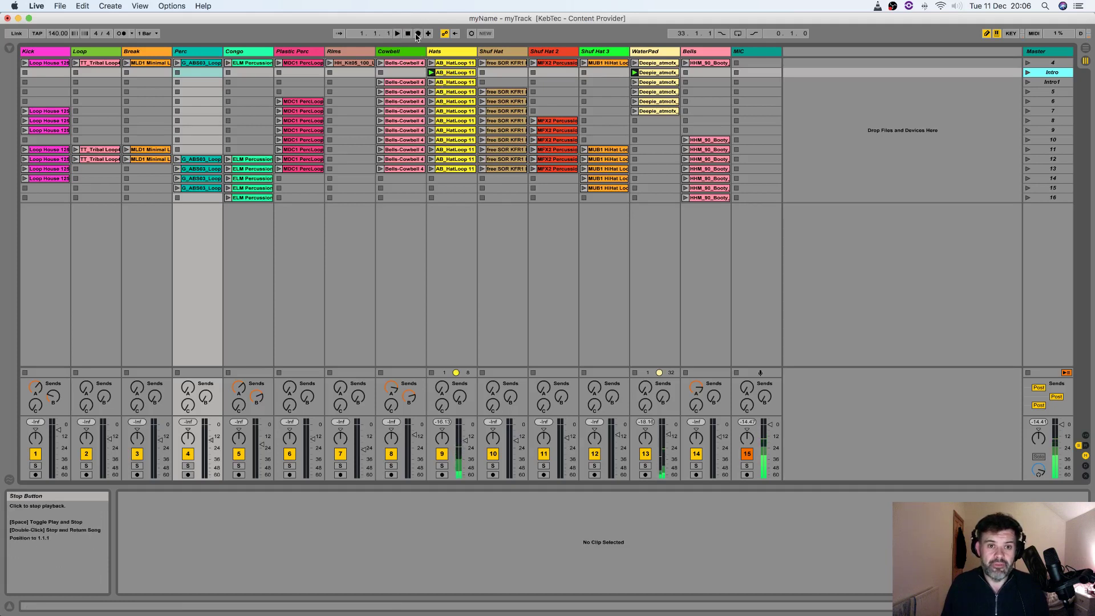
click(417, 35)
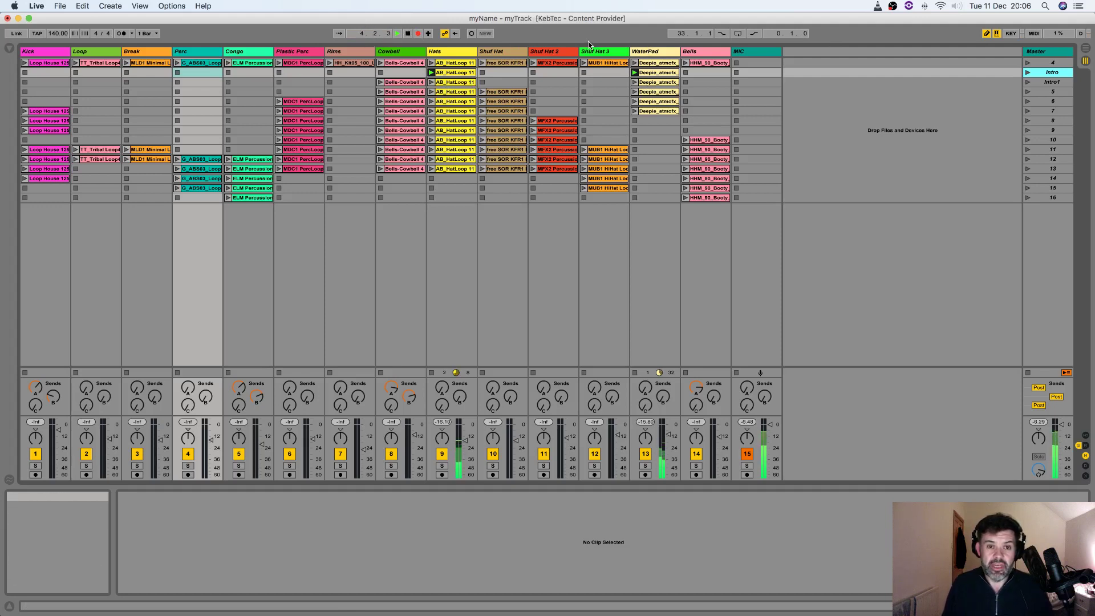
Step: Launch the Intro1 scene, then move on and launch scene 6
click(1044, 83)
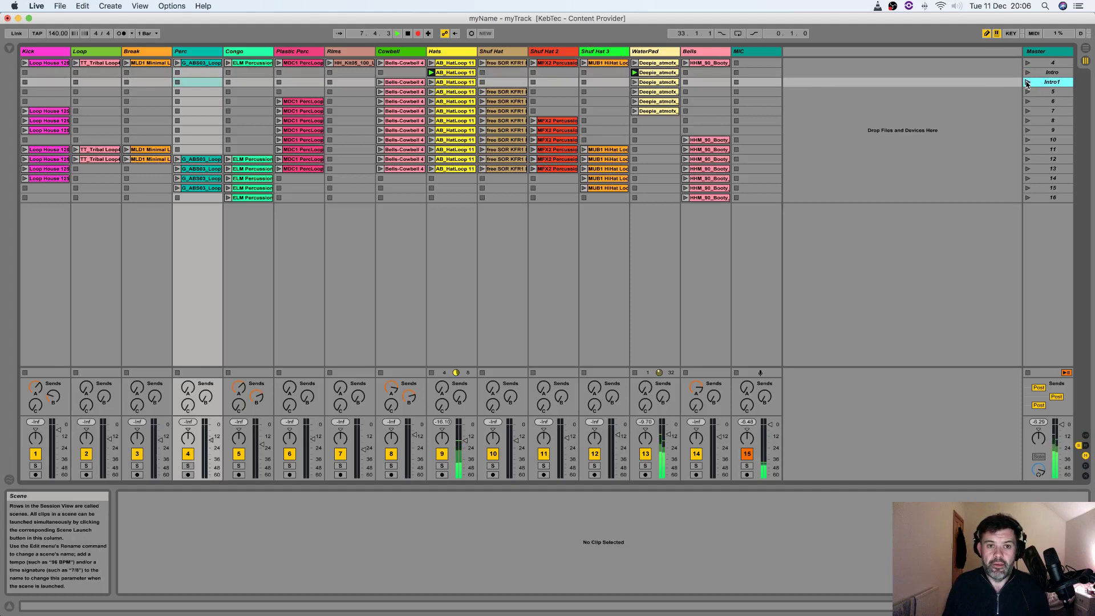
click(1027, 83)
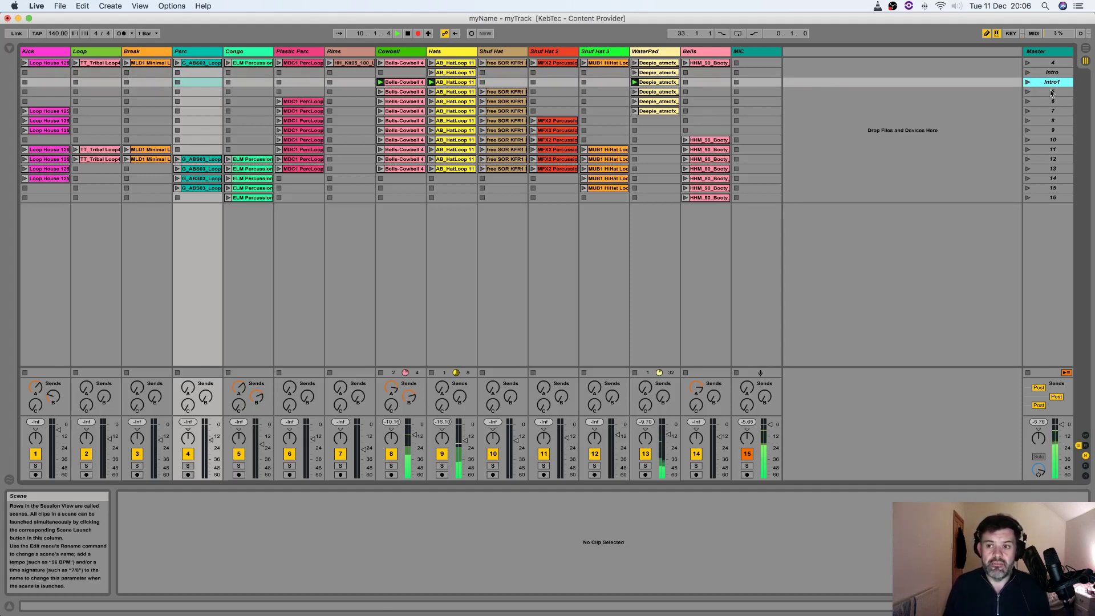
click(1036, 93)
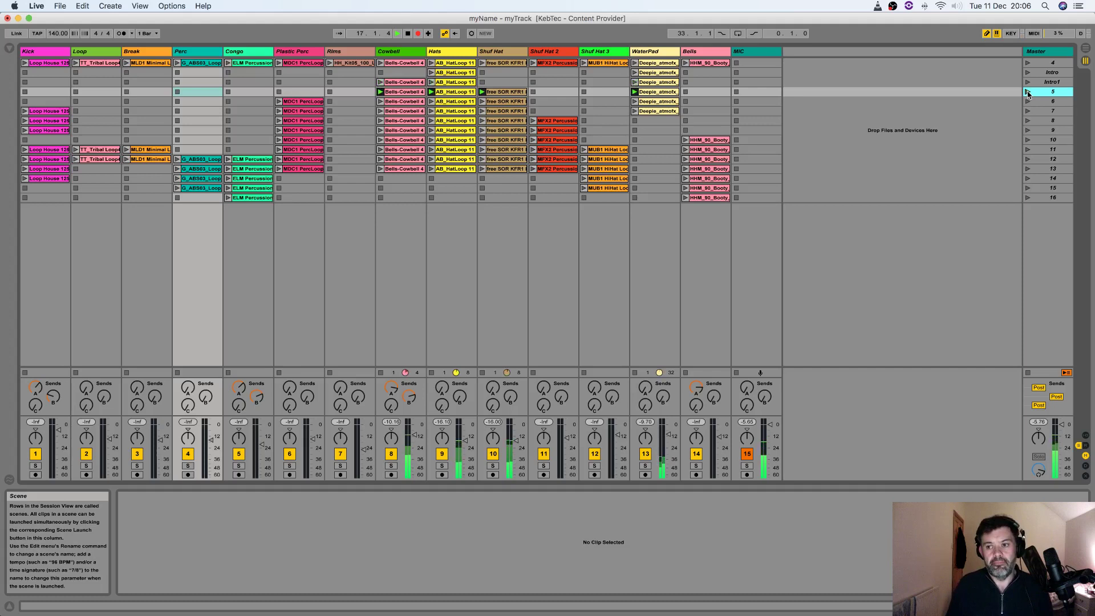
click(1051, 101)
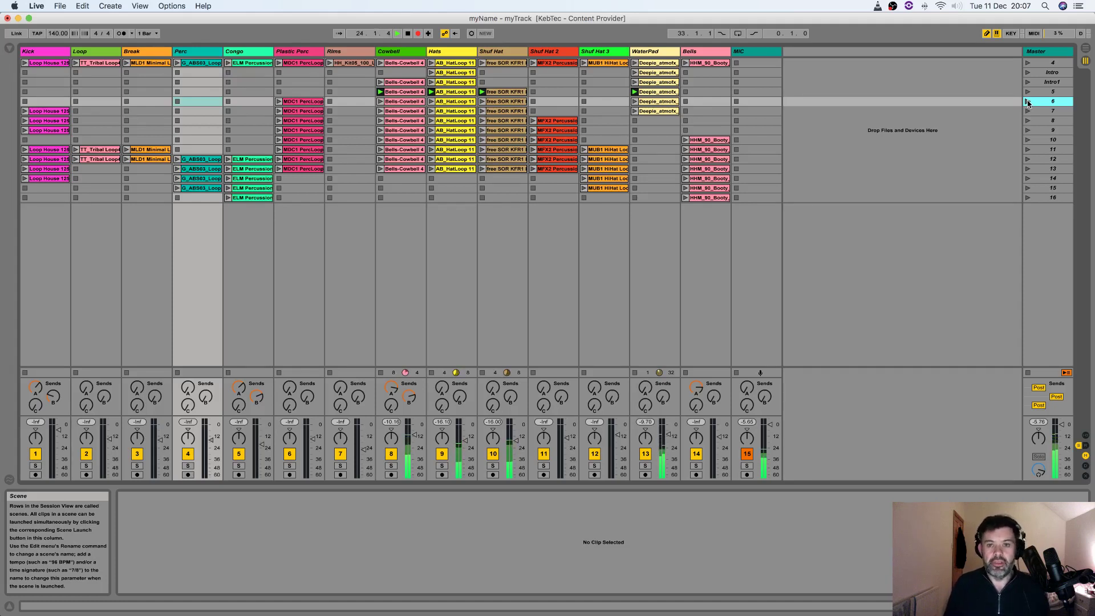
click(1028, 102)
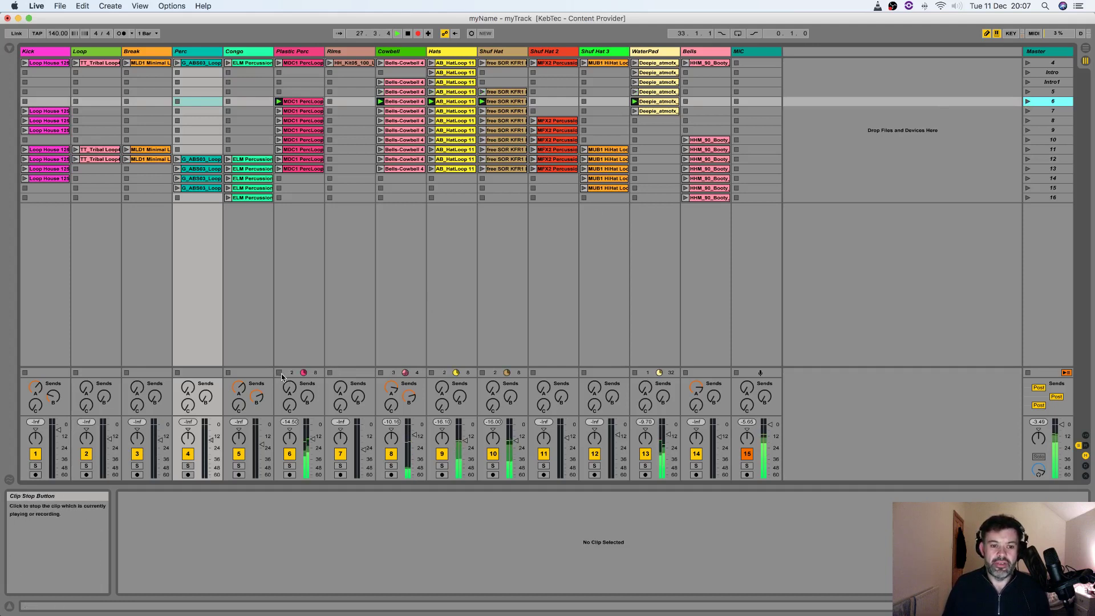
Step: Stop the Cowbell and Hats clips, launch scene 7, and select scene 8
click(381, 373)
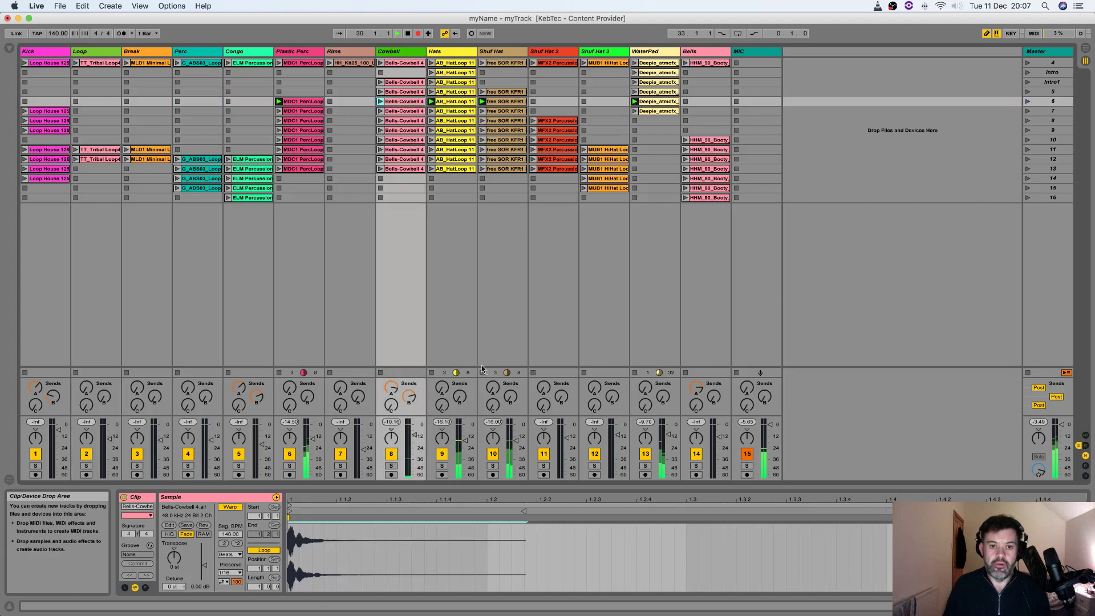
click(432, 373)
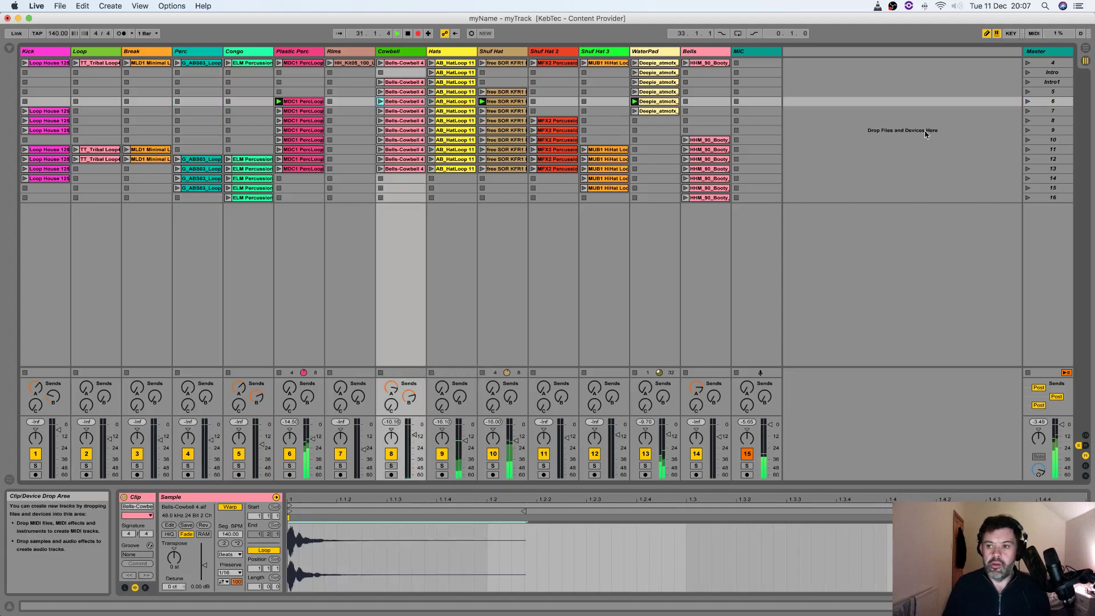
click(1026, 111)
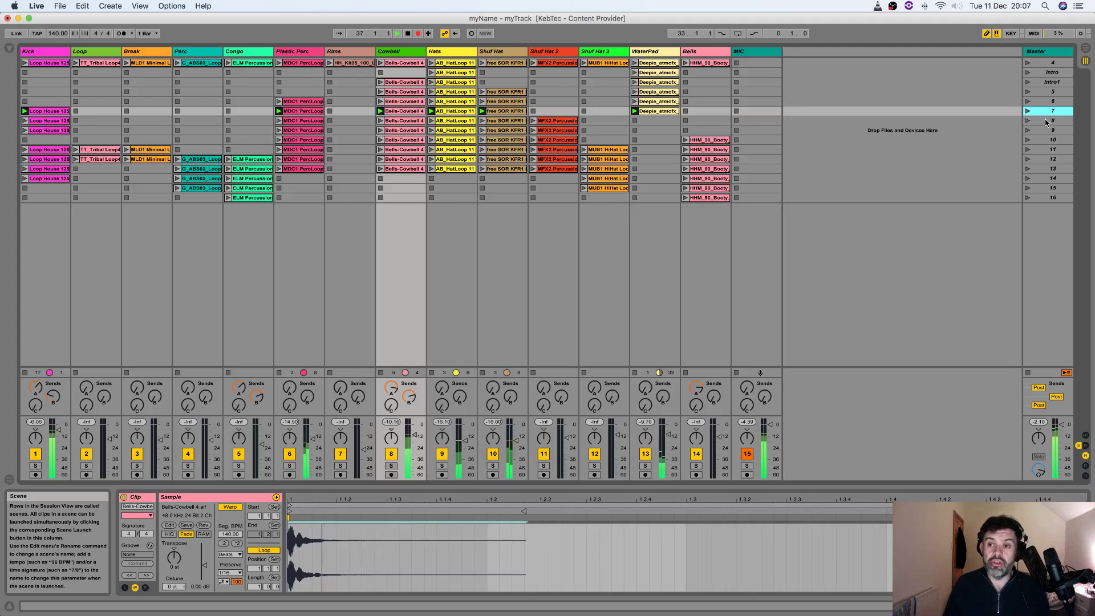
click(1044, 122)
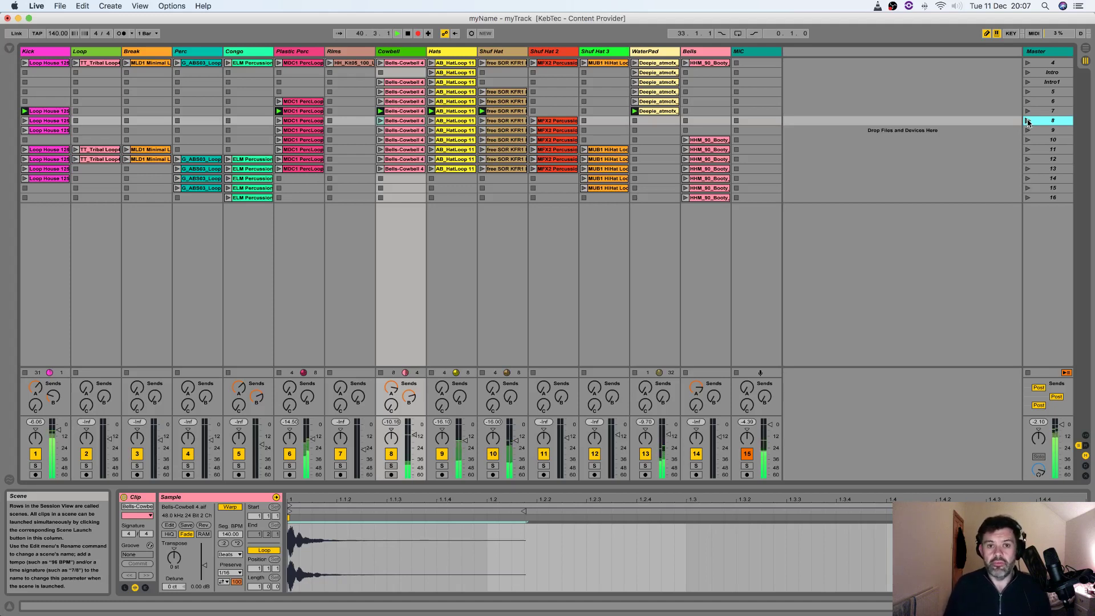
Step: Launch scenes 8, 9, 11 and 12 in sequence during the recording
click(1026, 121)
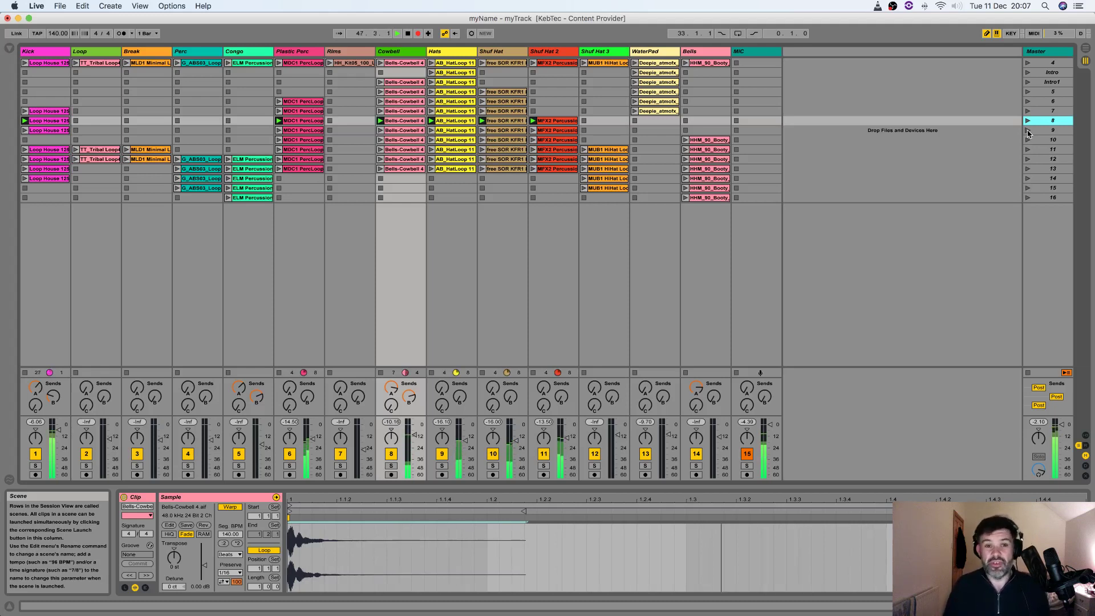
click(1028, 131)
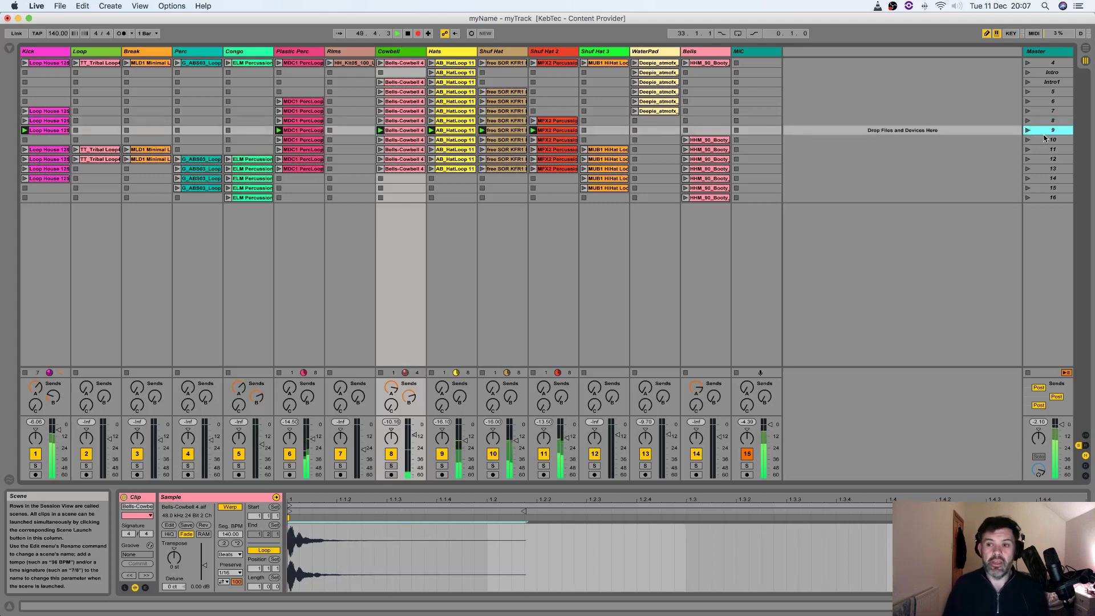
click(1044, 143)
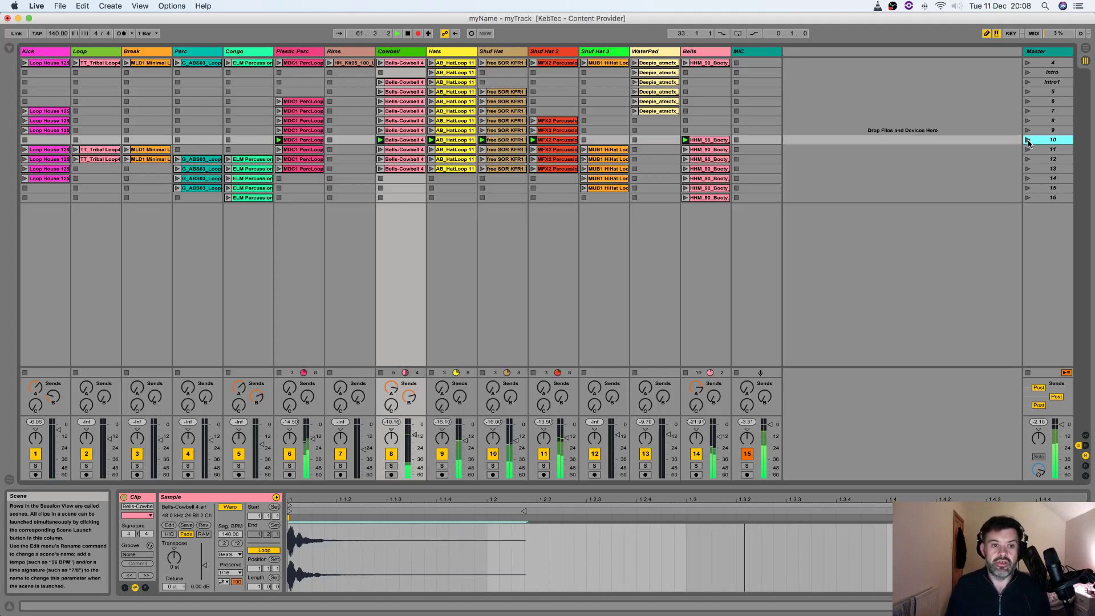
click(1039, 150)
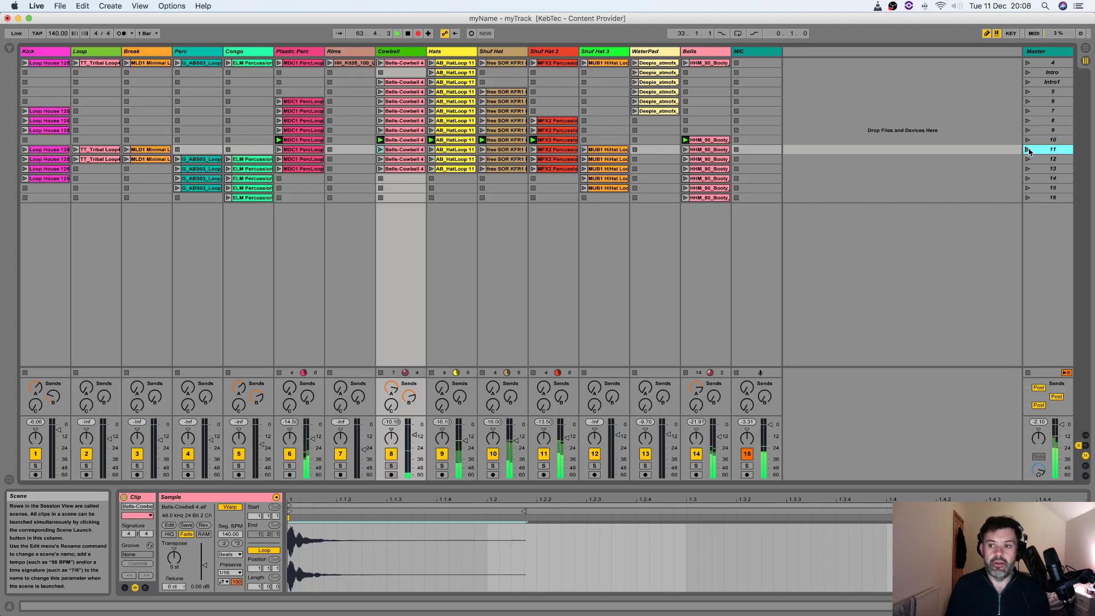
click(1027, 150)
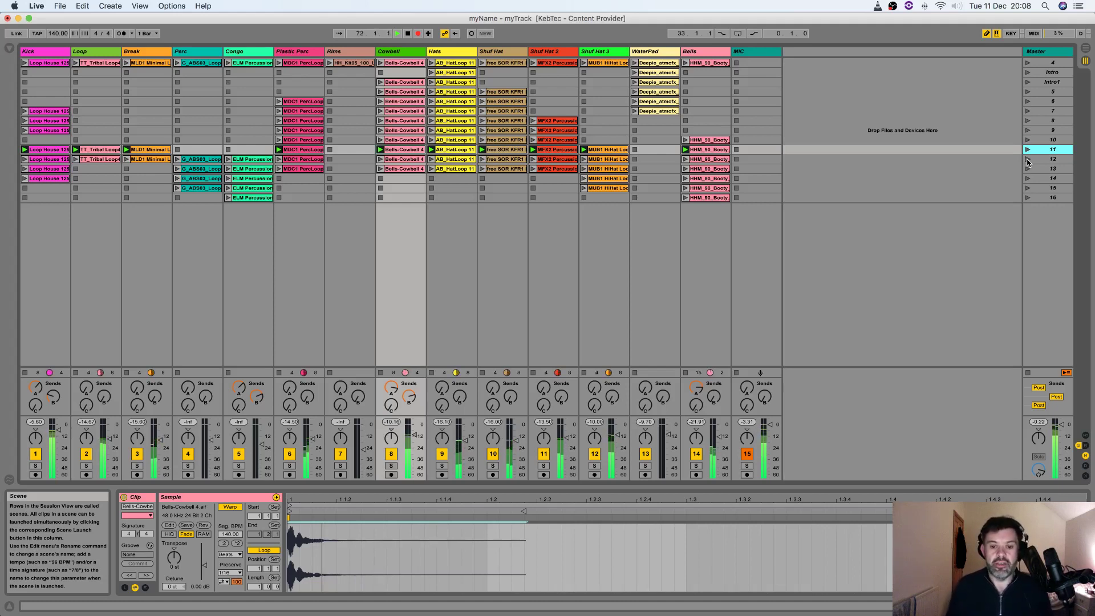
click(1027, 159)
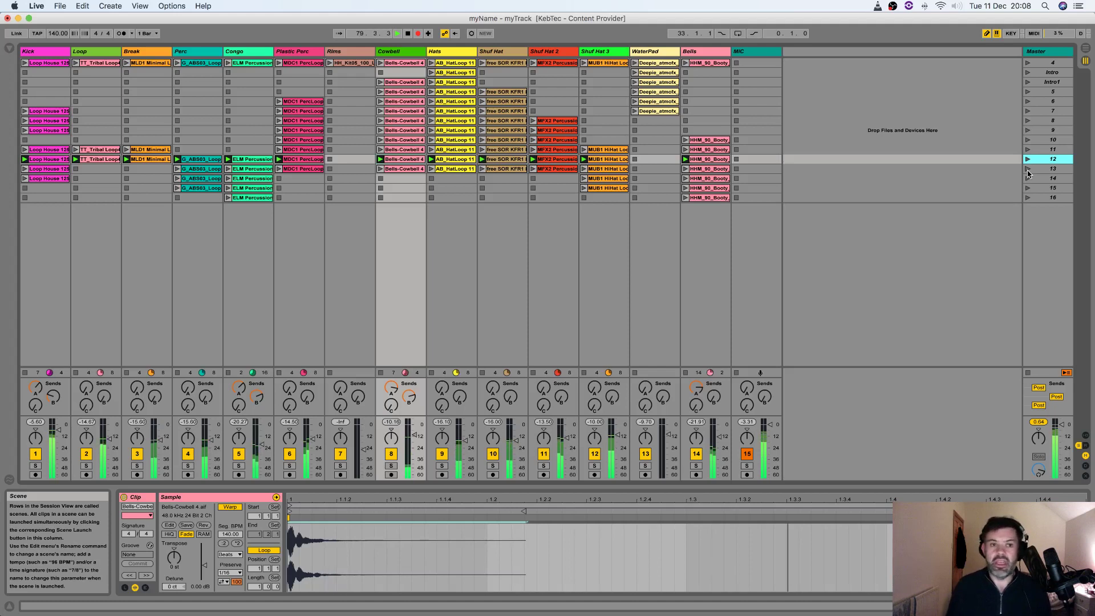
Step: Launch scenes 13, 14, 15 and 16 in turn
click(1027, 170)
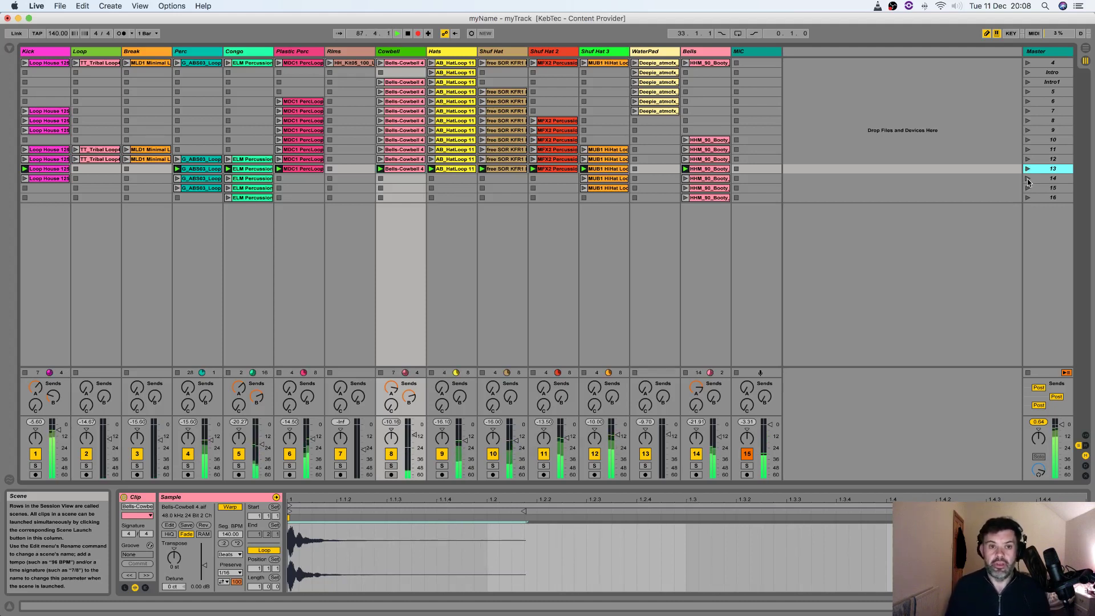
click(1027, 179)
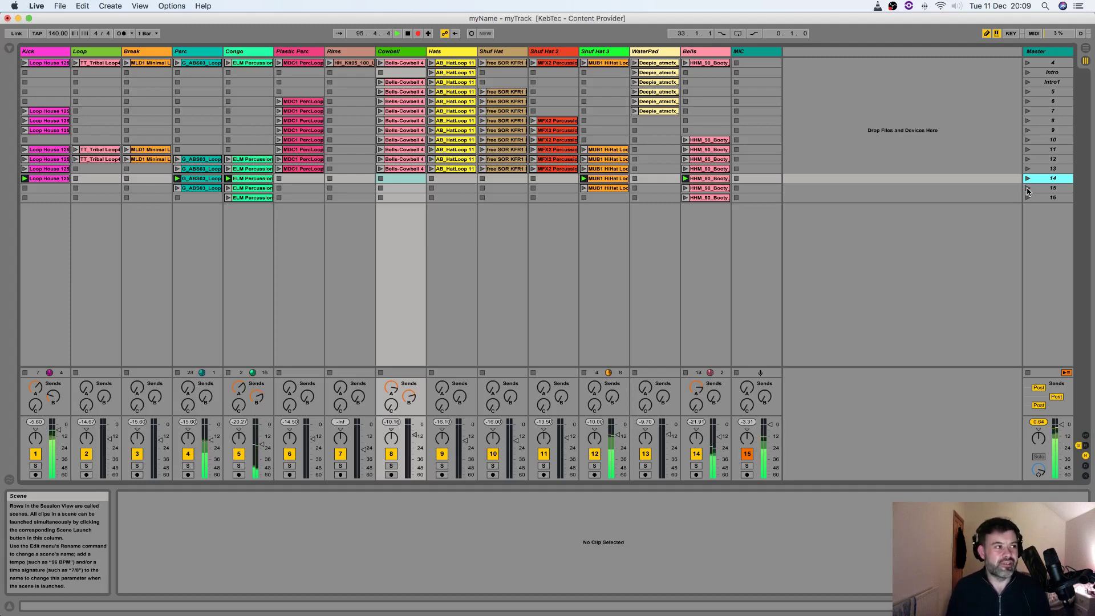
click(1028, 189)
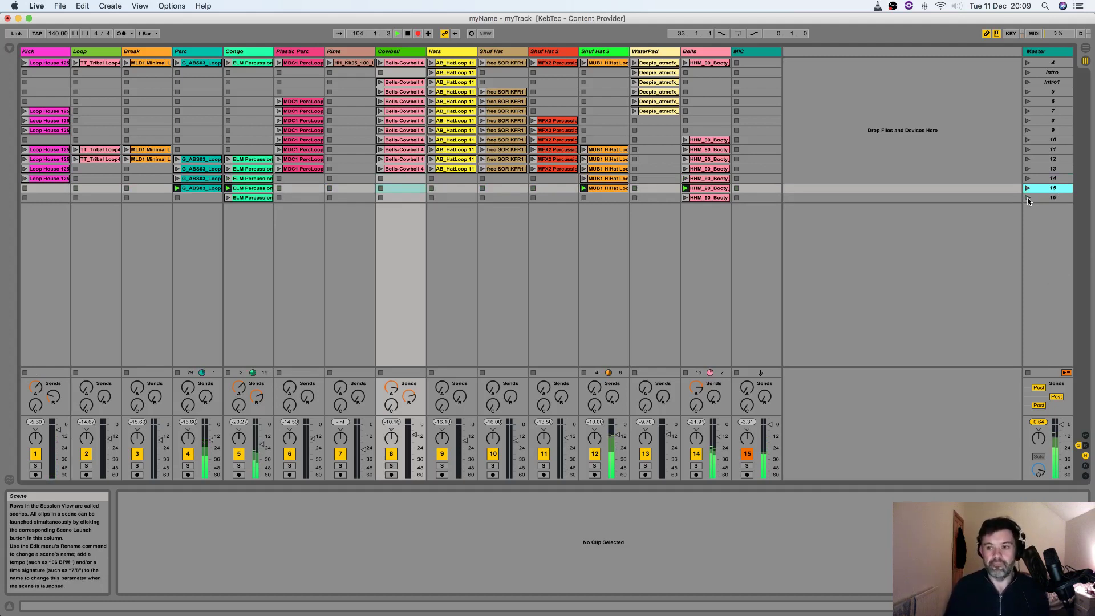
click(1027, 199)
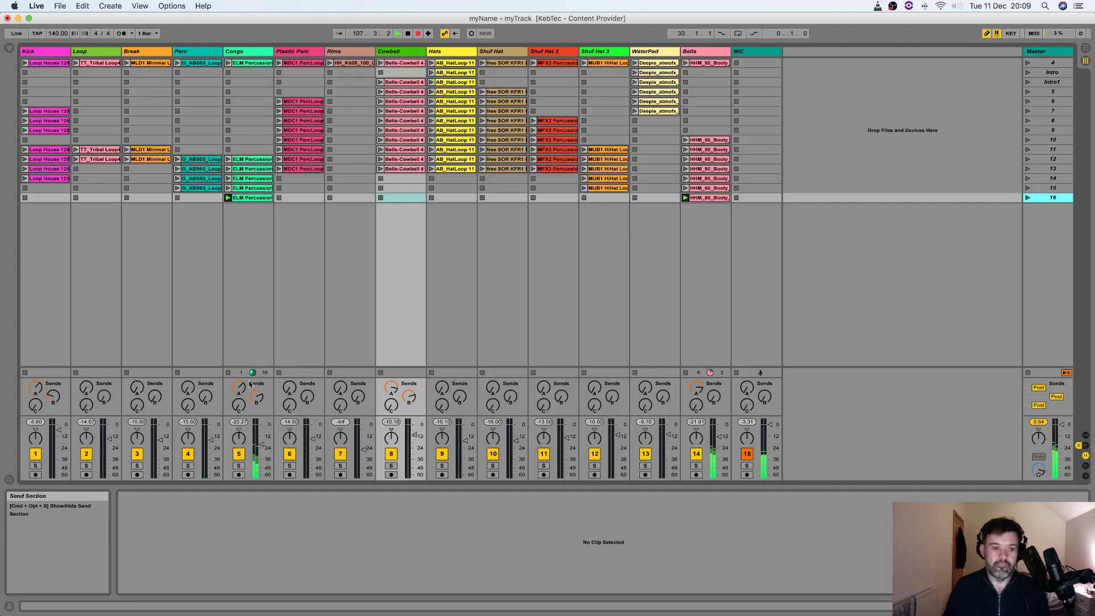
Step: Raise Congo's Big Room send to -12.2 dB, then stop the Congo and Bells clips
drag(244, 394, 243, 388)
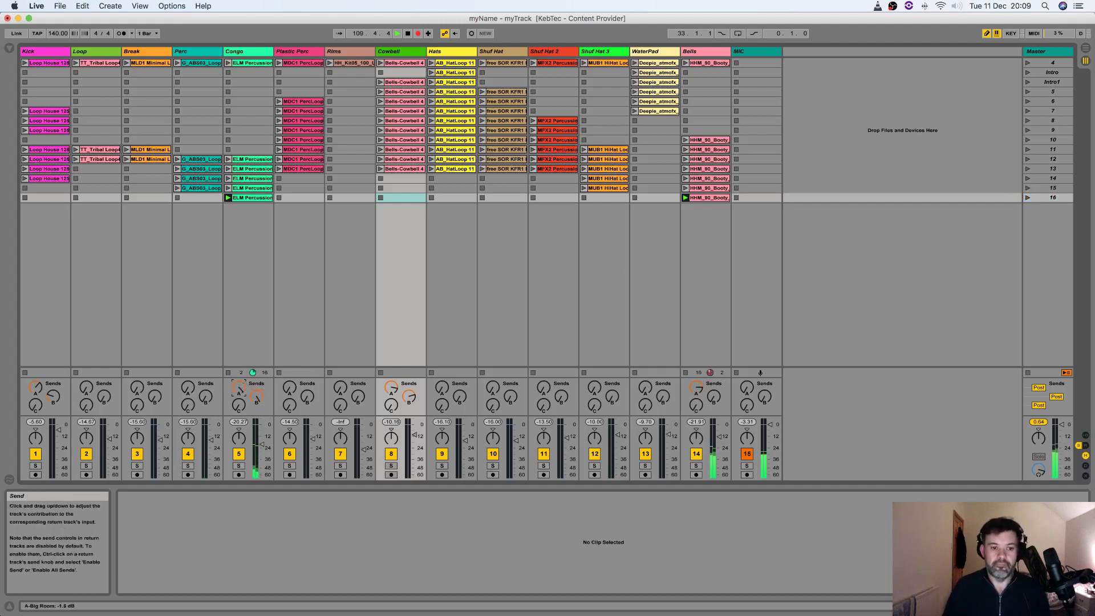
click(229, 373)
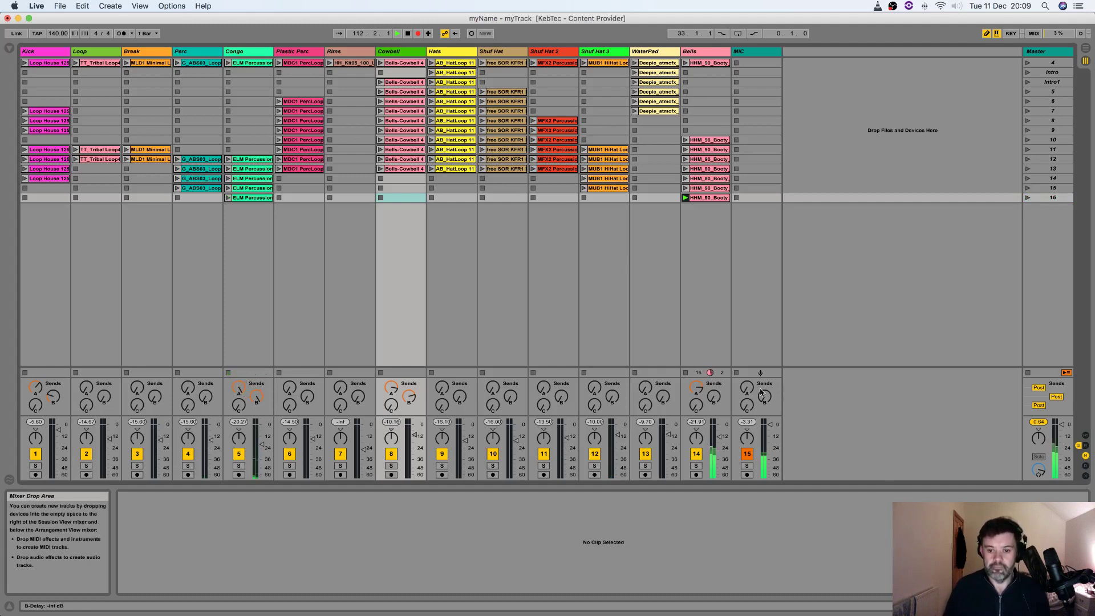
click(686, 372)
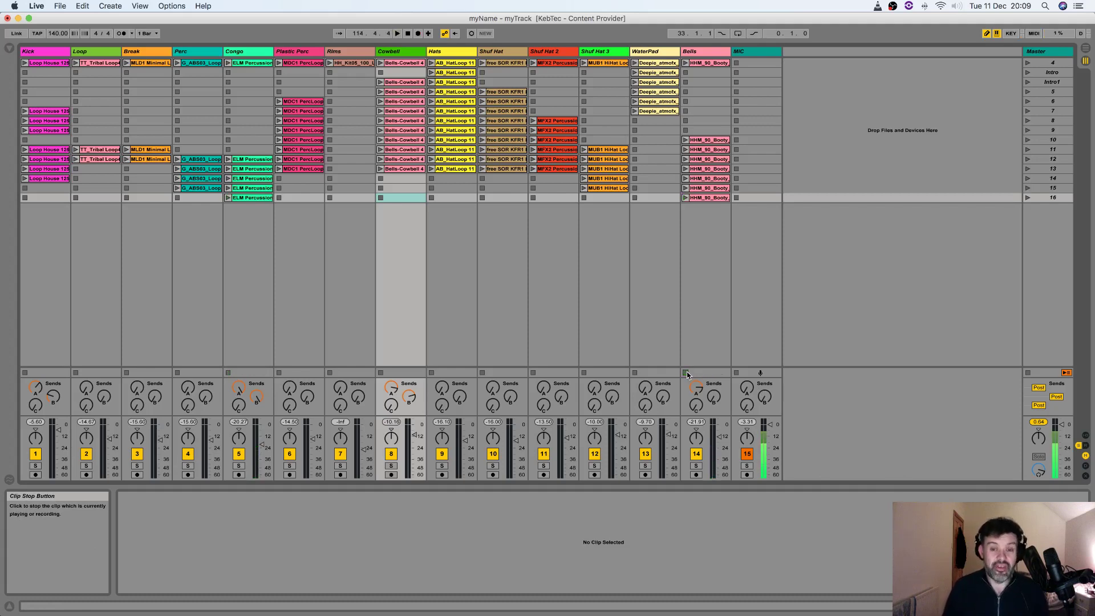
Step: In Arrangement View, return to the arrangement and trim the last Bells clip to 113.1.1
key(Tab)
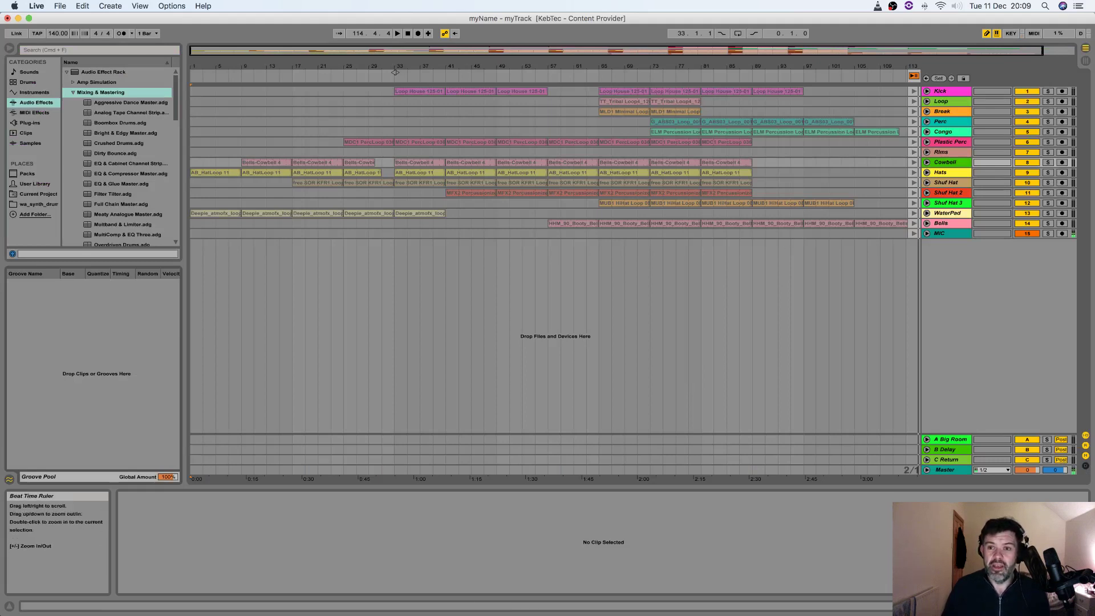
key(minus)
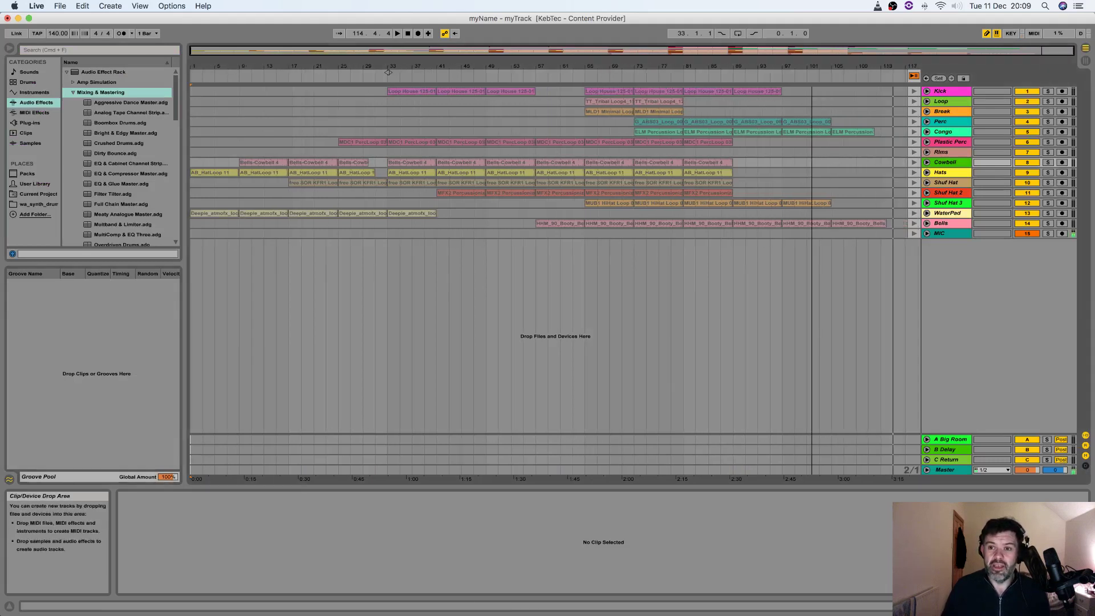
click(914, 78)
click(881, 223)
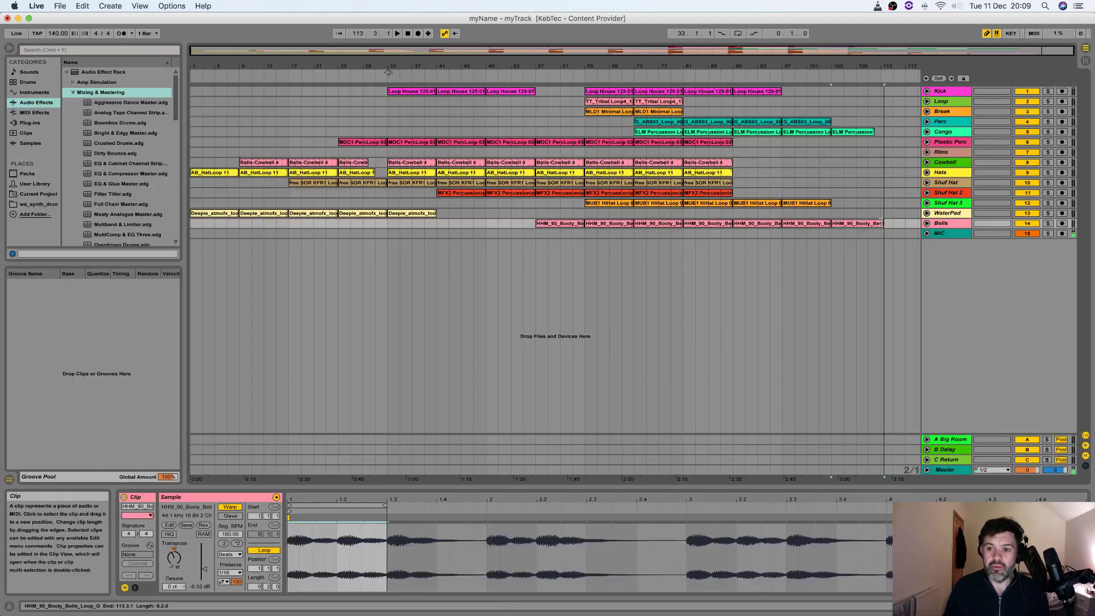
drag(881, 223, 879, 222)
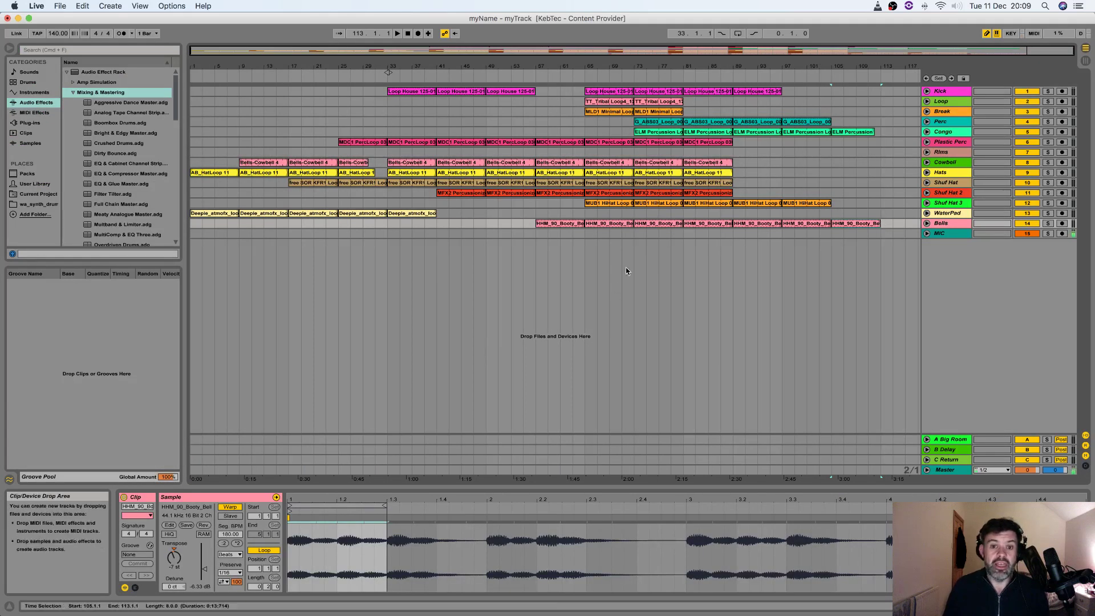
Step: Play the arrangement from the start, then stop and reset the position
click(408, 34)
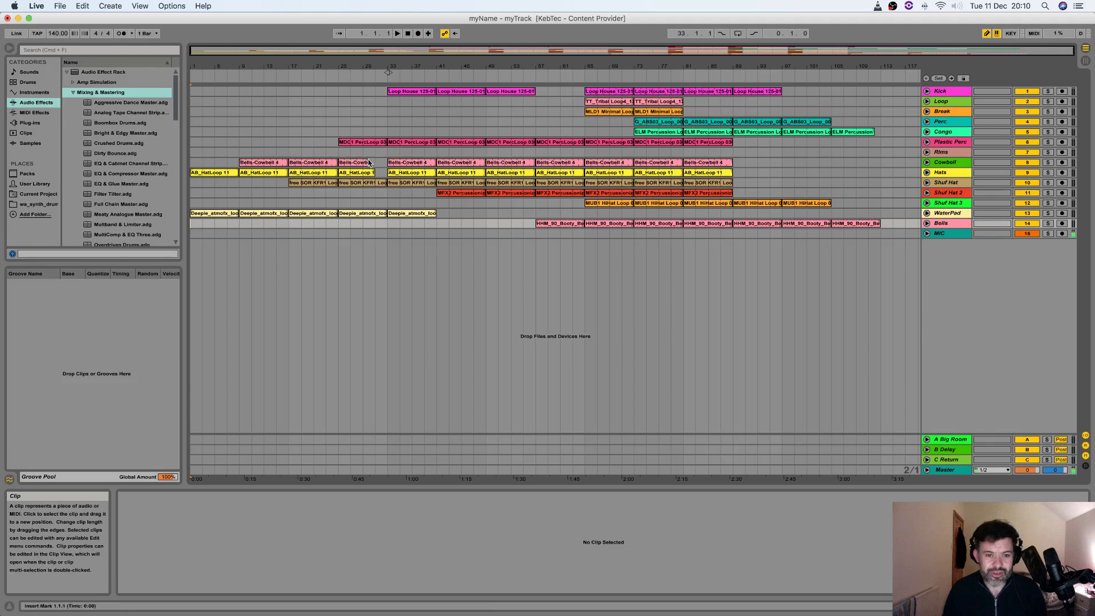
click(398, 34)
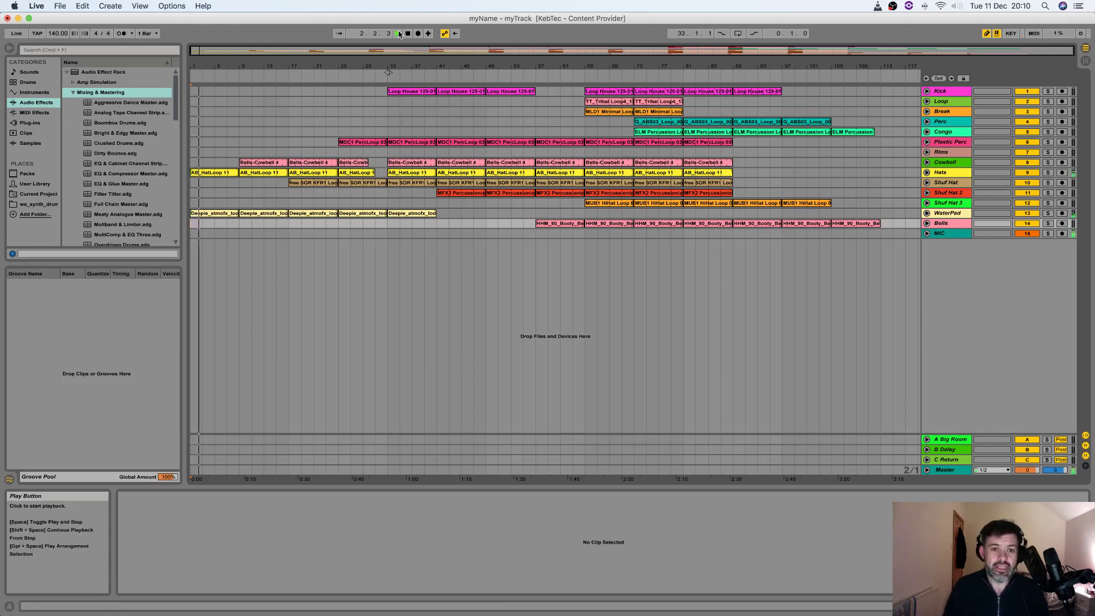
click(407, 33)
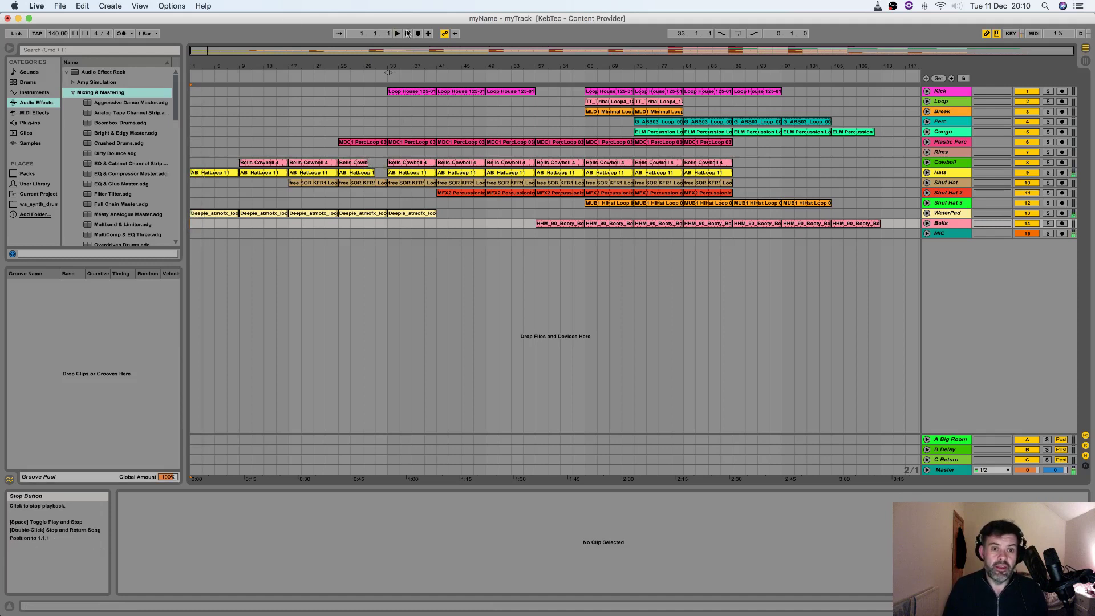
Step: Save the Live Set As 'myName - myTrack.als'
click(59, 7)
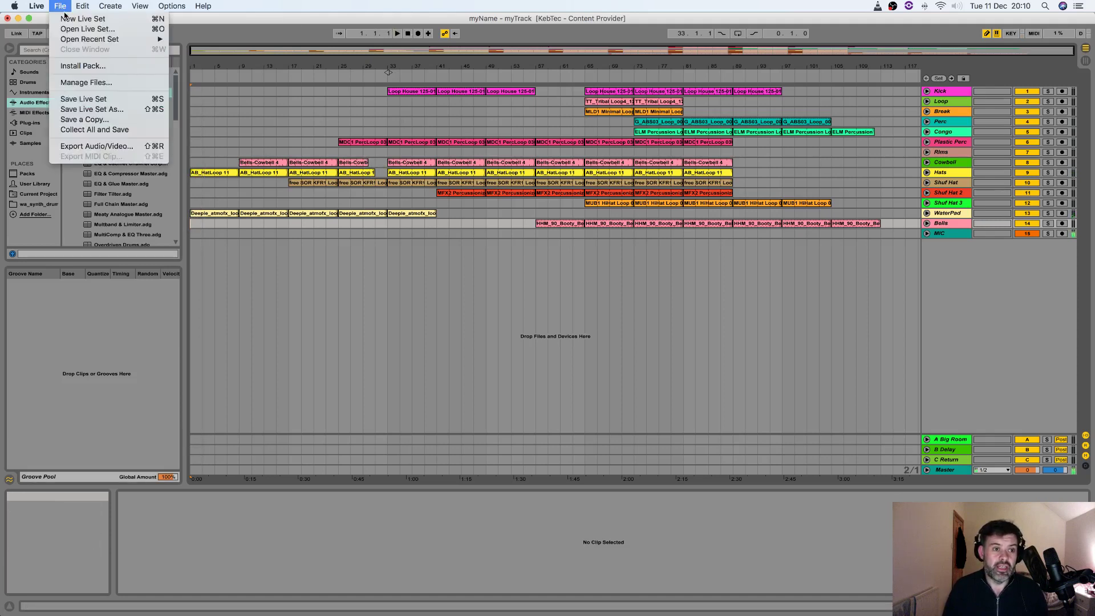
click(75, 105)
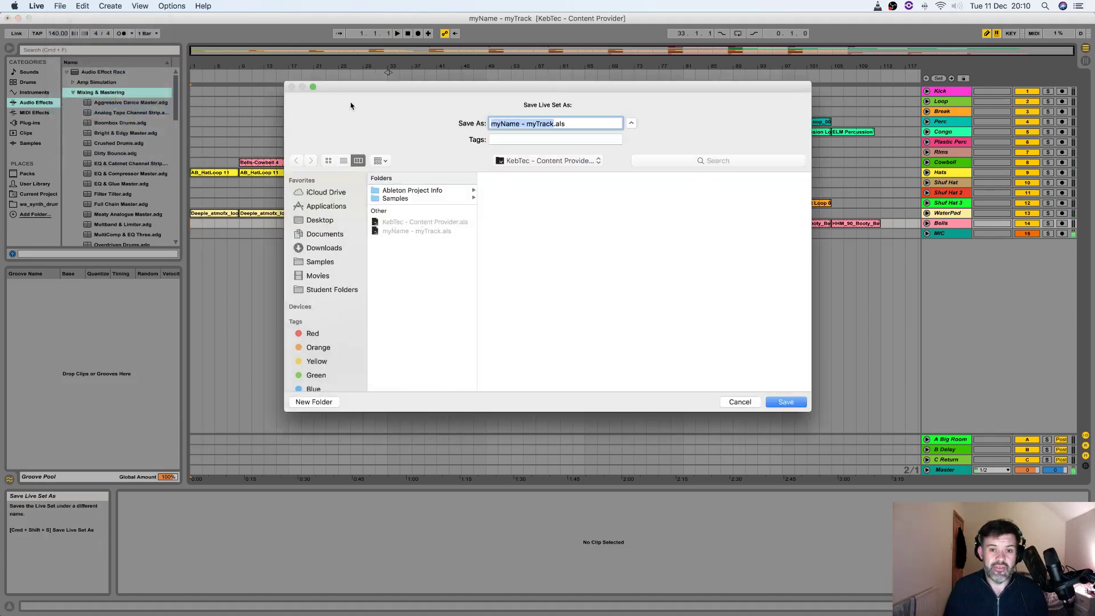
click(411, 230)
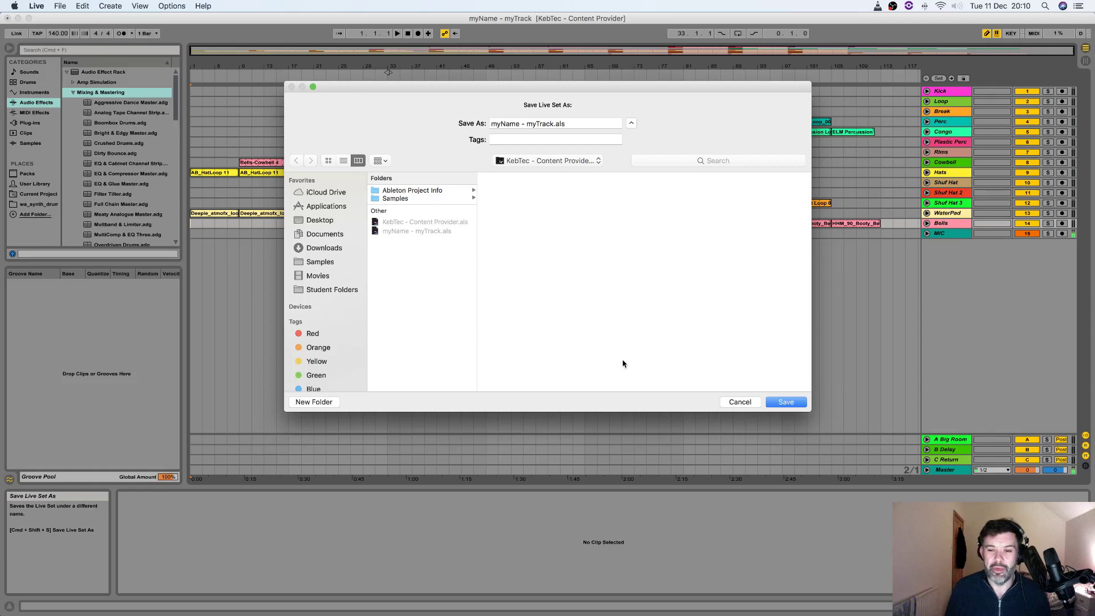
click(778, 403)
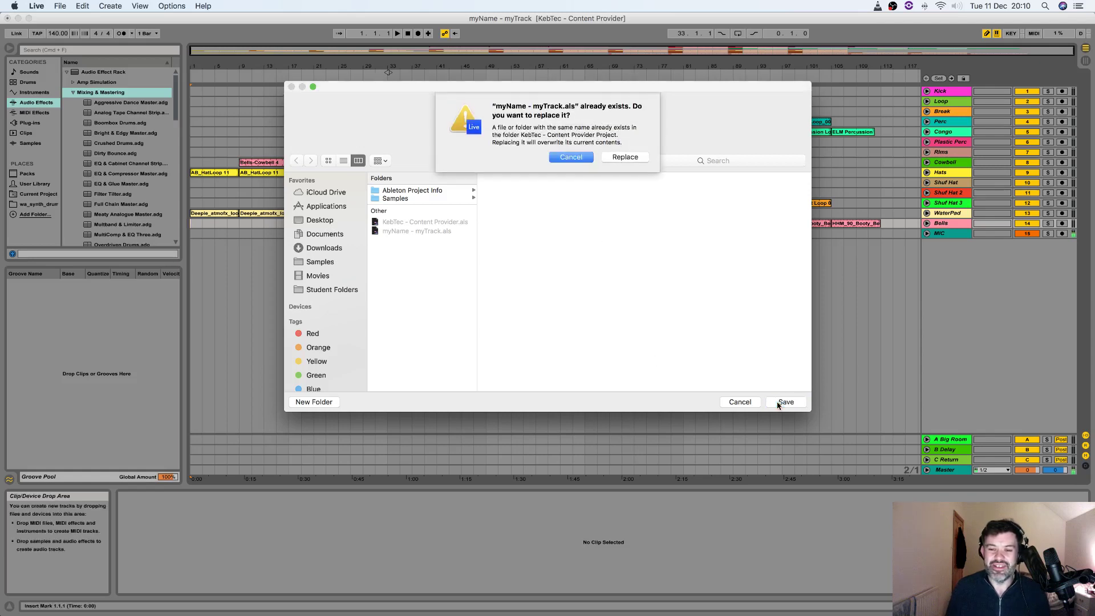
Step: Replace the existing myName - myTrack.als, then bring OBS to the front
click(624, 158)
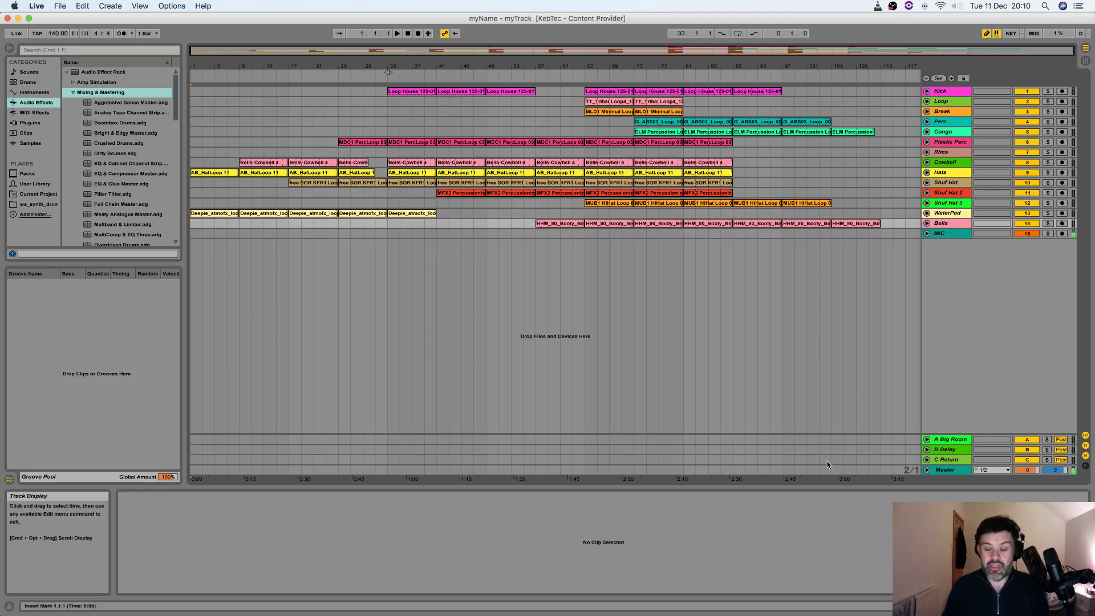
mouse_move(810, 602)
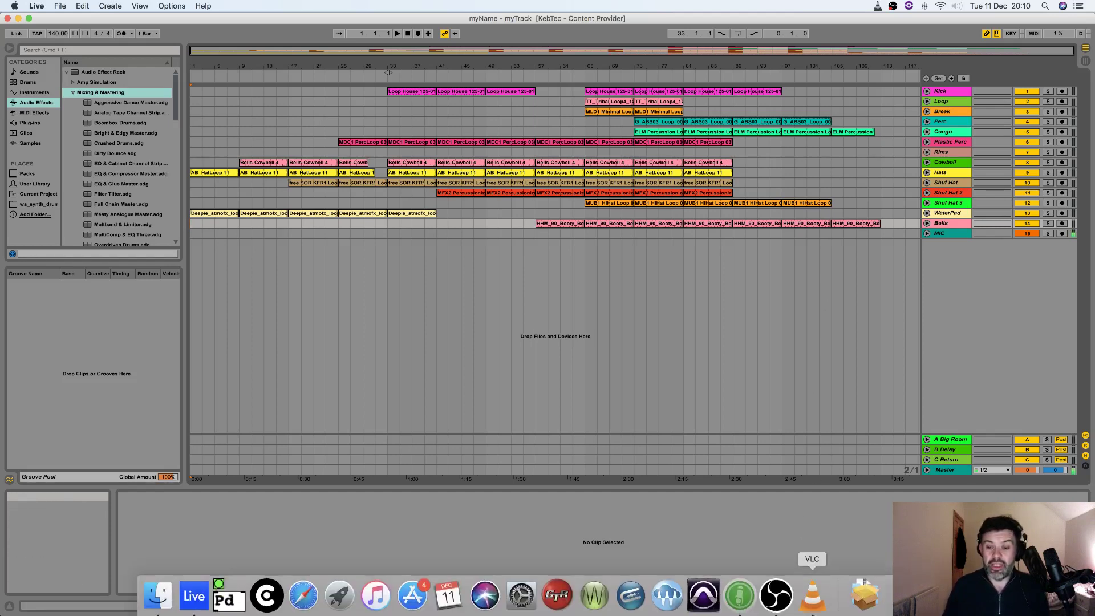
click(774, 595)
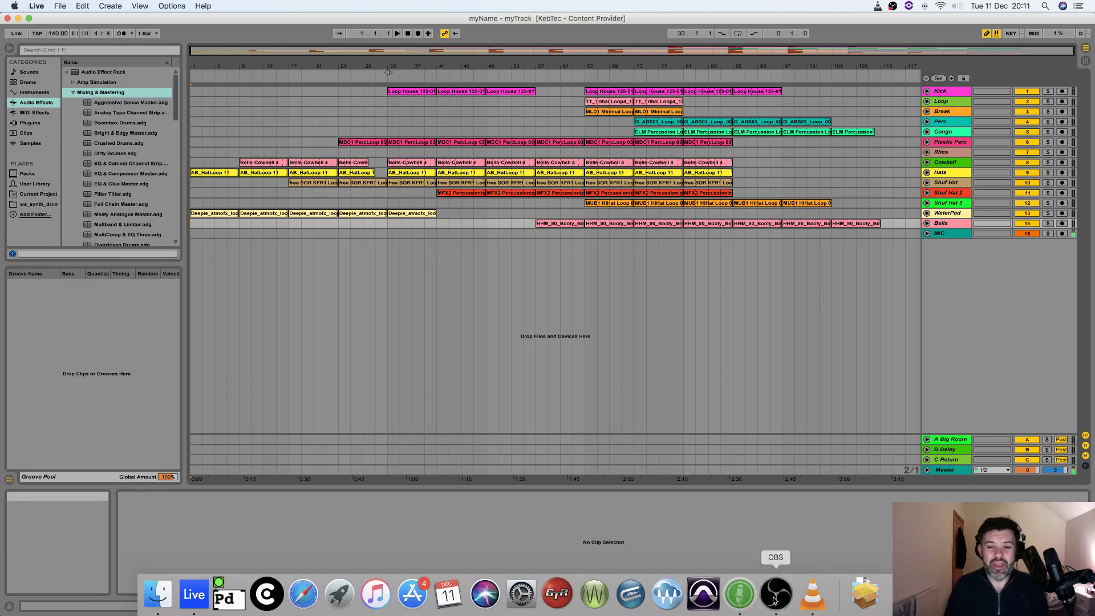